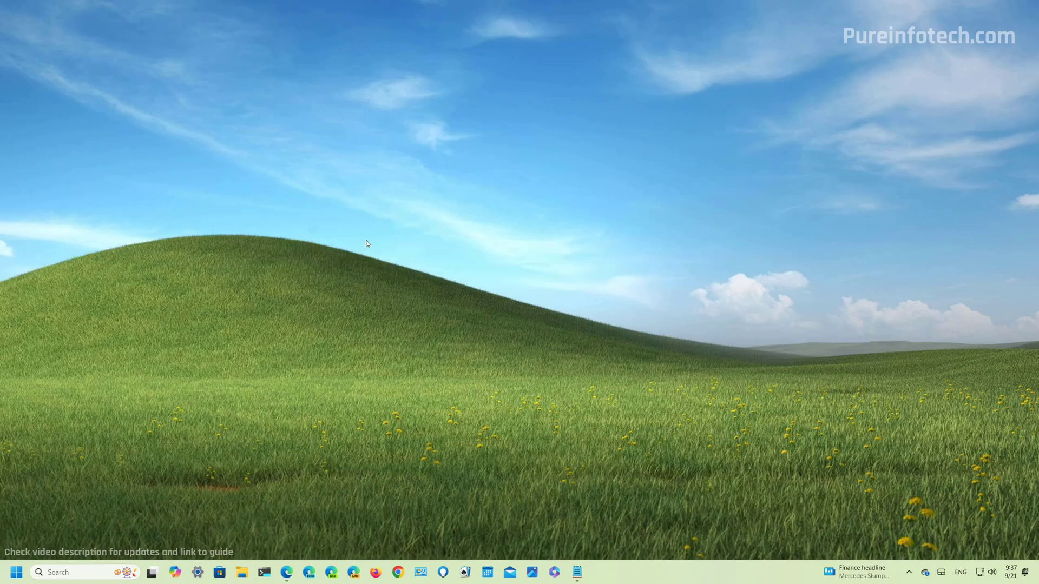
Step: Open Settings at Personalization > Text input and collapse the Theme section
{"action": "key", "text": "super"}
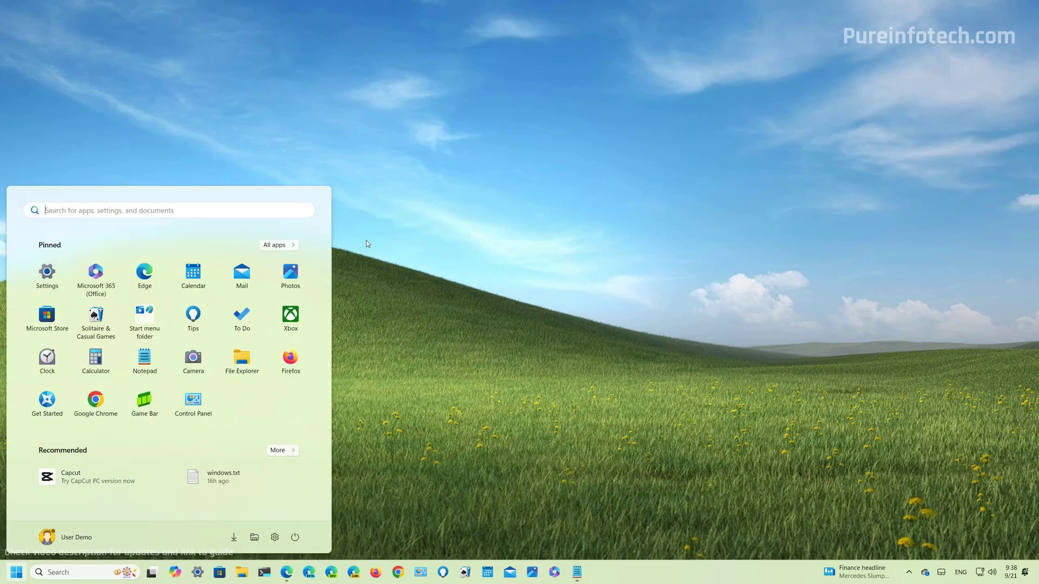
{"action": "left_click", "coordinate": [47, 273]}
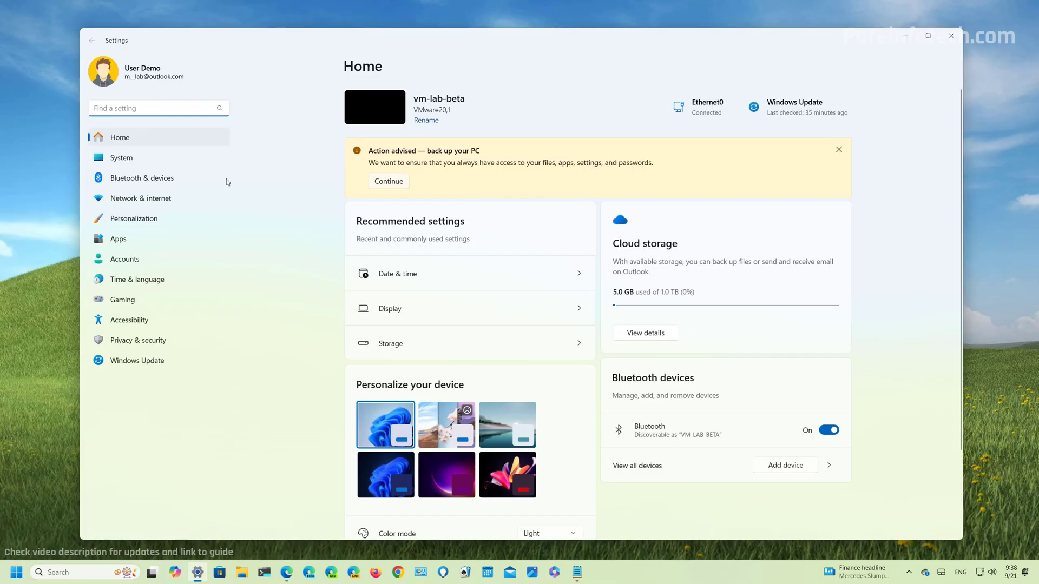
{"action": "left_click", "coordinate": [158, 226]}
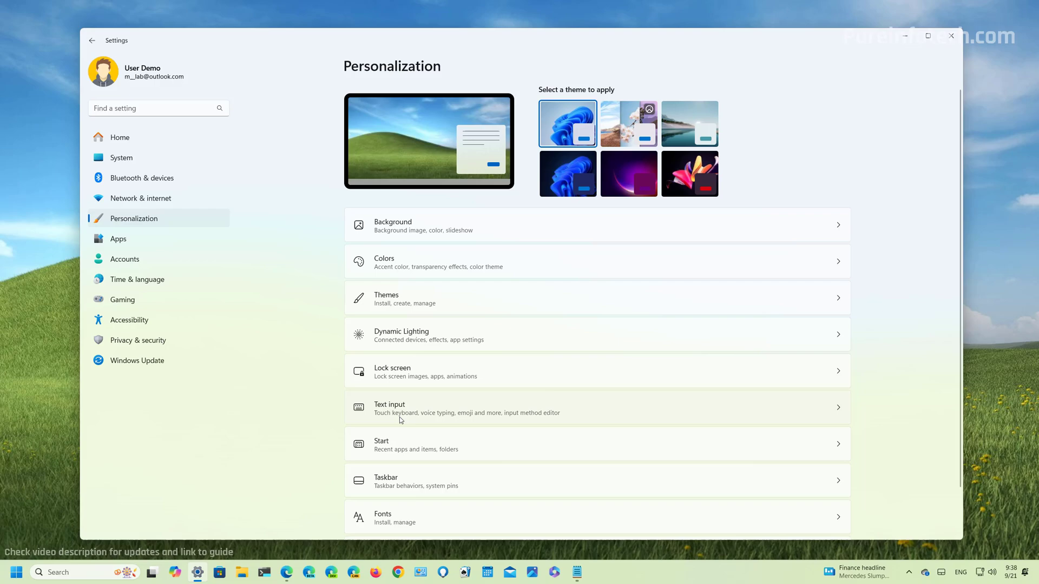
{"action": "left_click", "coordinate": [401, 411]}
{"action": "left_click", "coordinate": [544, 237]}
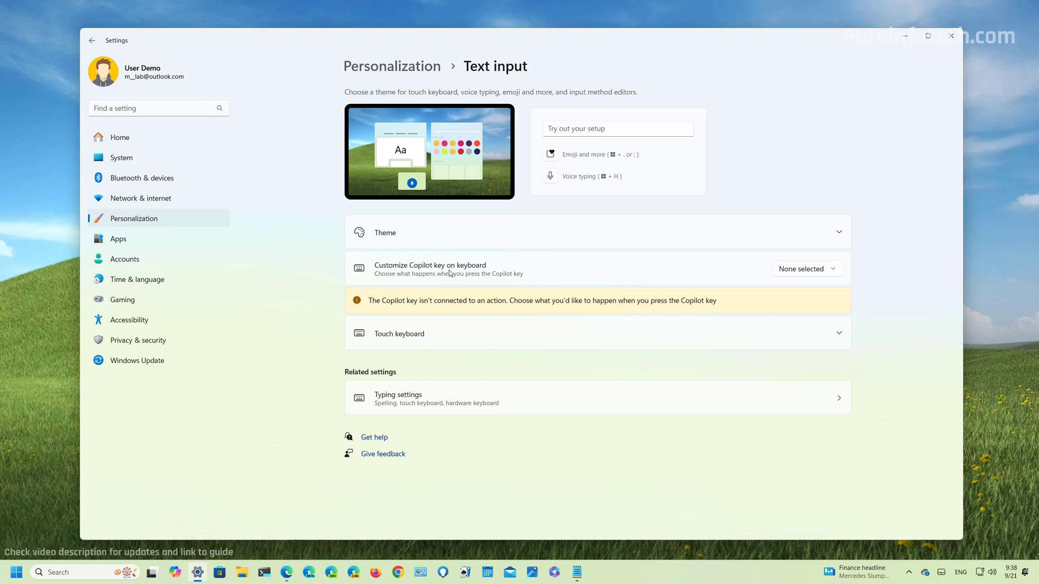
Step: Set the Customize Copilot key option to Search, then switch it to Custom
{"action": "left_click", "coordinate": [793, 270]}
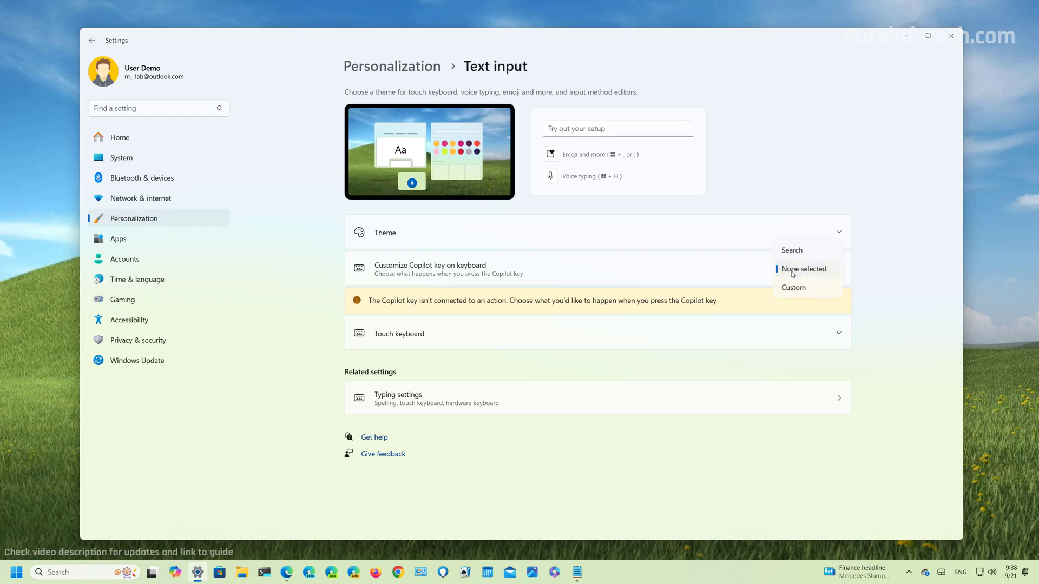
{"action": "left_click", "coordinate": [799, 251]}
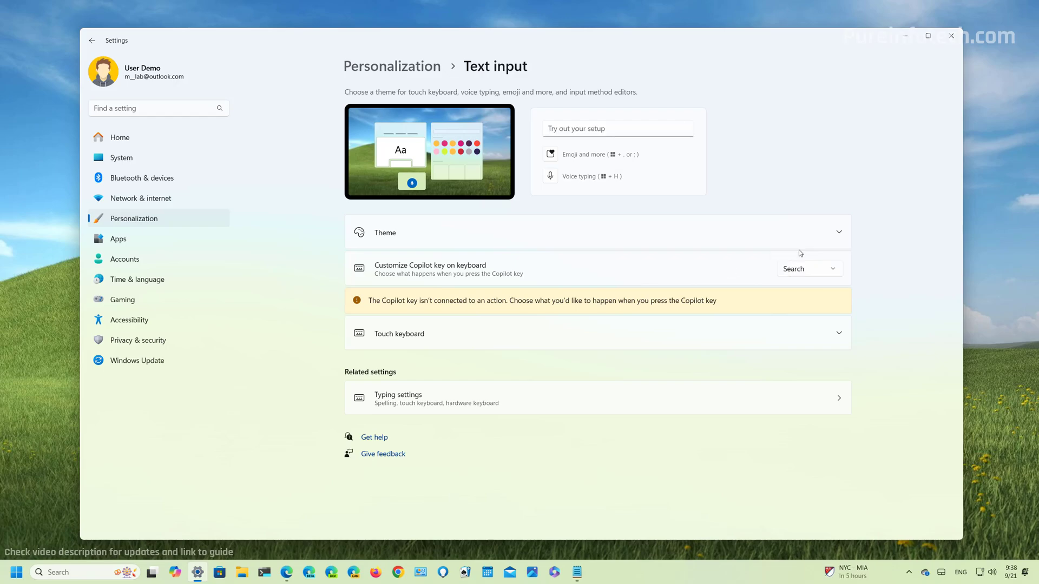
{"action": "left_click", "coordinate": [801, 269]}
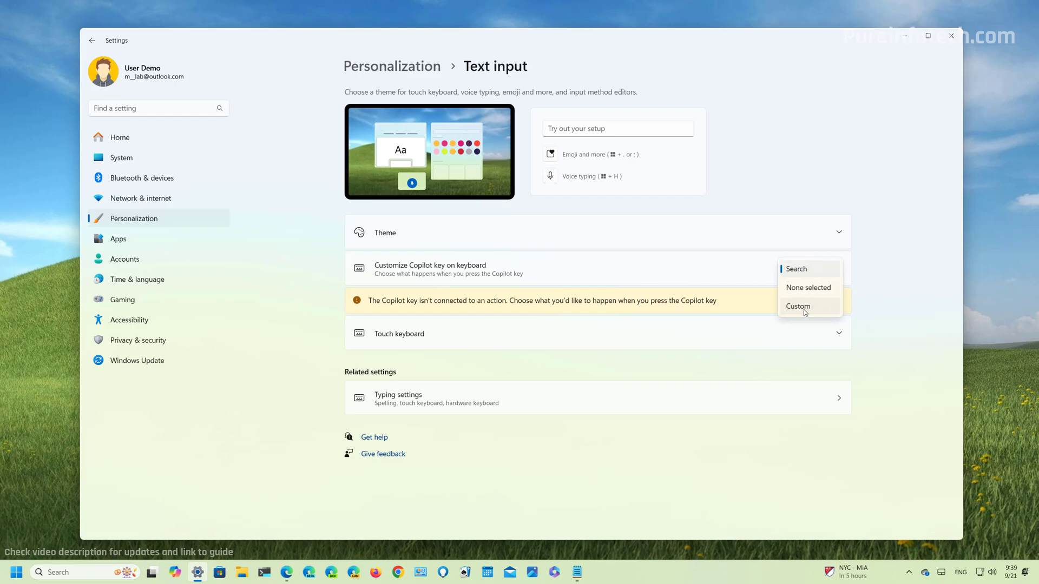
{"action": "left_click", "coordinate": [804, 311]}
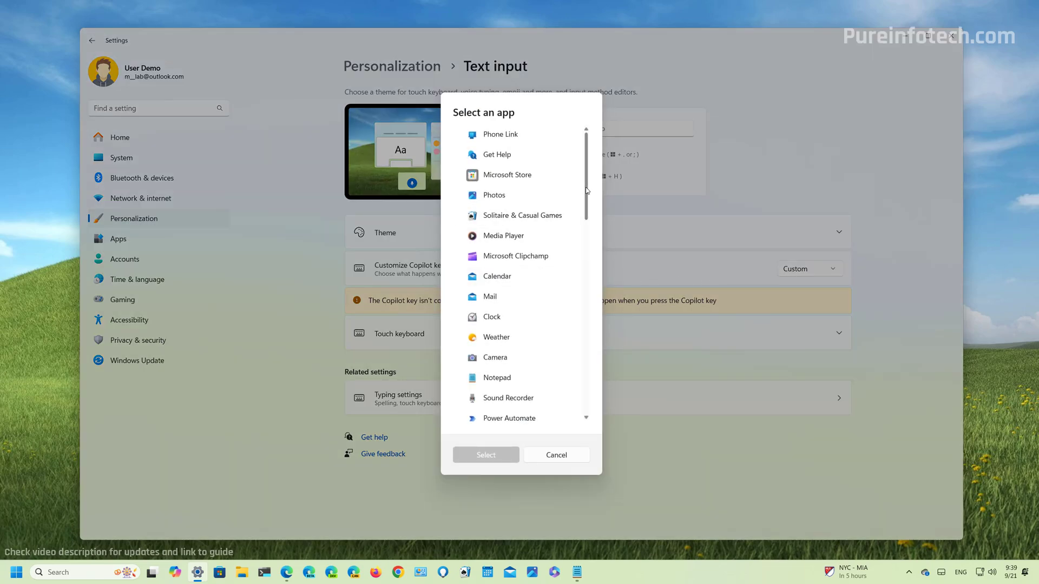
Step: Browse the Select an app list, then cancel it so the Copilot key reverts to Search
{"action": "scroll", "coordinate": [586, 190], "scroll_direction": "down", "scroll_amount": 15}
{"action": "left_click", "coordinate": [557, 456]}
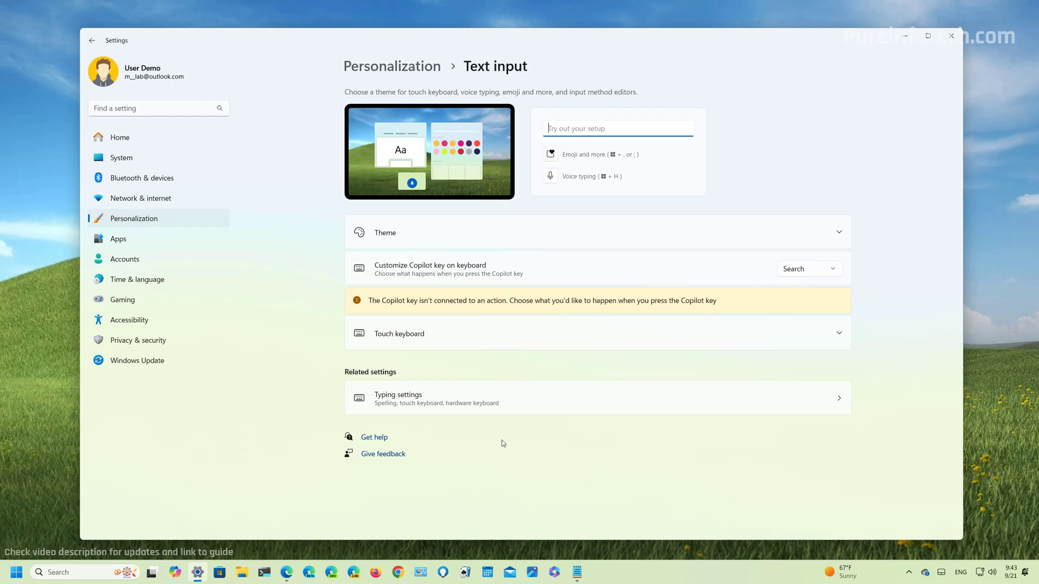
{"action": "left_click", "coordinate": [176, 571]}
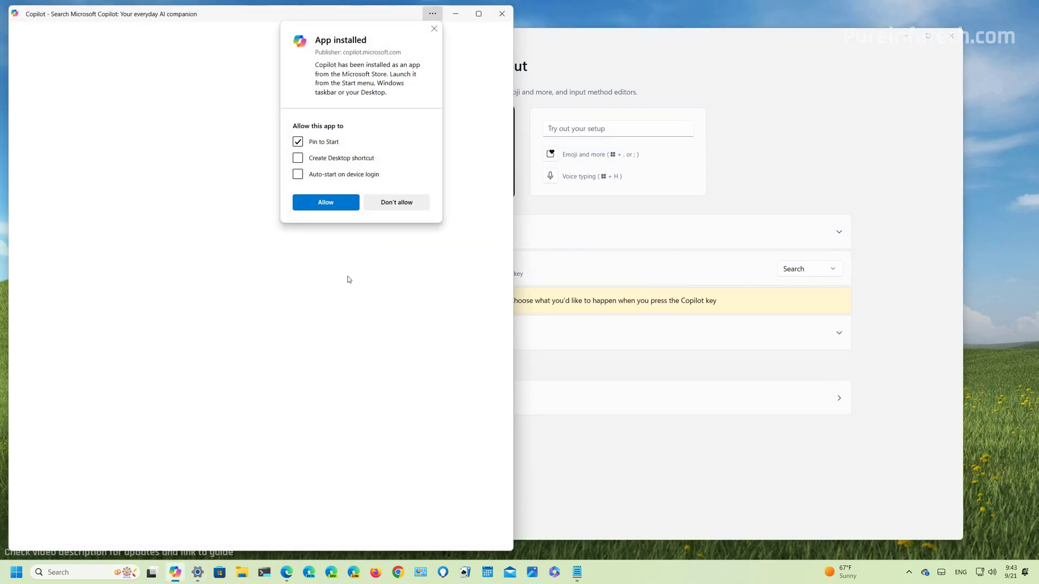
{"action": "left_click", "coordinate": [433, 28]}
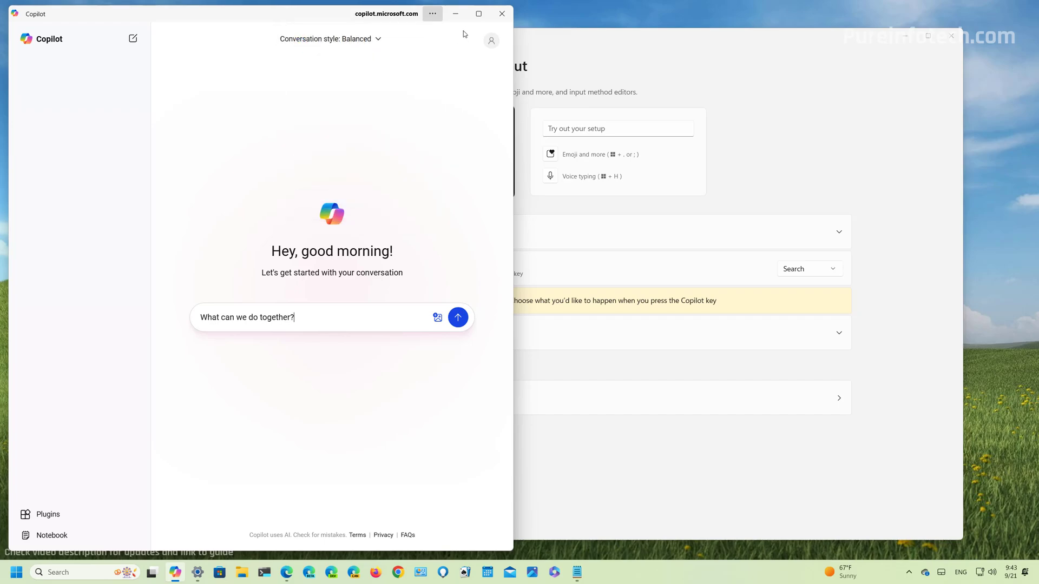
{"action": "left_click", "coordinate": [503, 16]}
{"action": "key", "text": "super+c"}
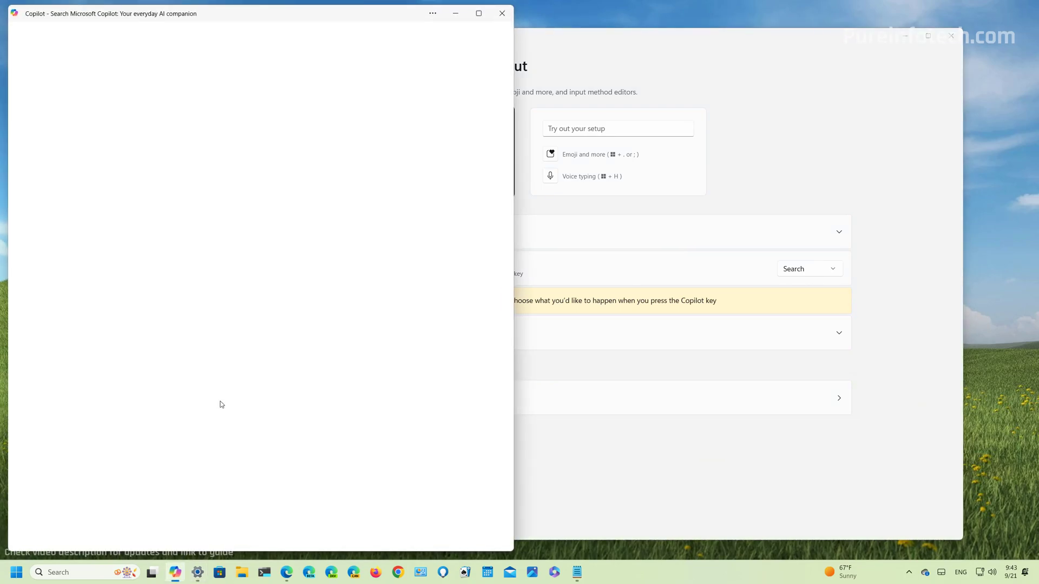
{"action": "left_click_drag", "start_coordinate": [257, 14], "coordinate": [483, 25]}
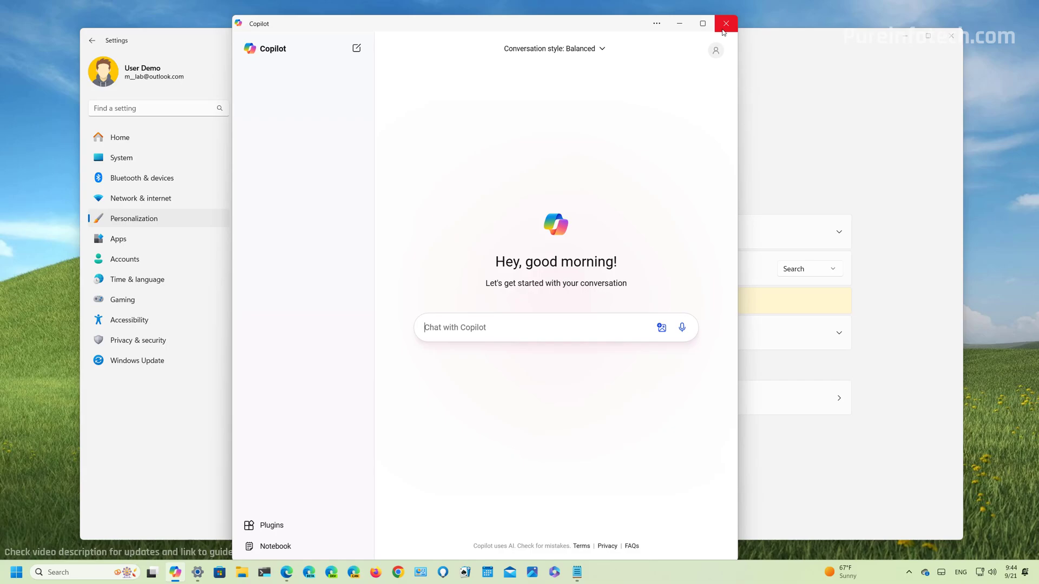
{"action": "left_click", "coordinate": [725, 24]}
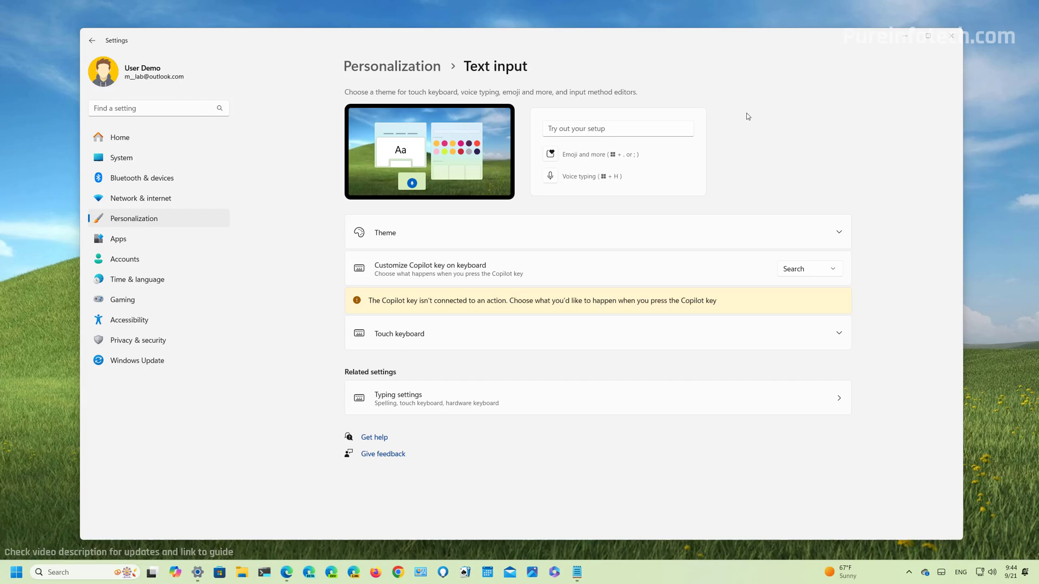
Step: Minimize Settings, open File Explorer at Home with Win+E, and widen its window
{"action": "left_click", "coordinate": [906, 37]}
{"action": "key", "text": "super+e"}
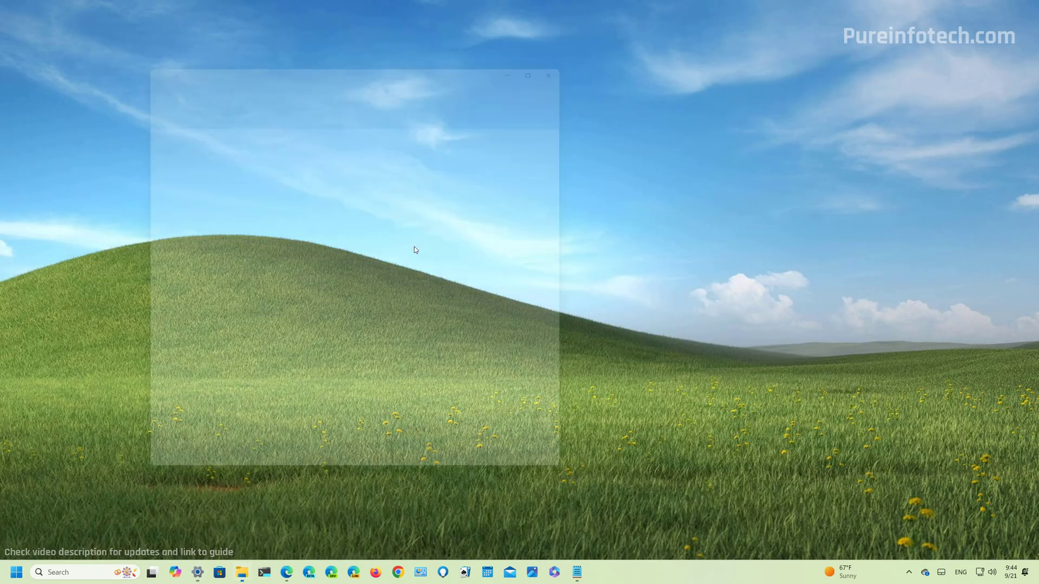
{"action": "left_click_drag", "start_coordinate": [596, 415], "coordinate": [816, 415]}
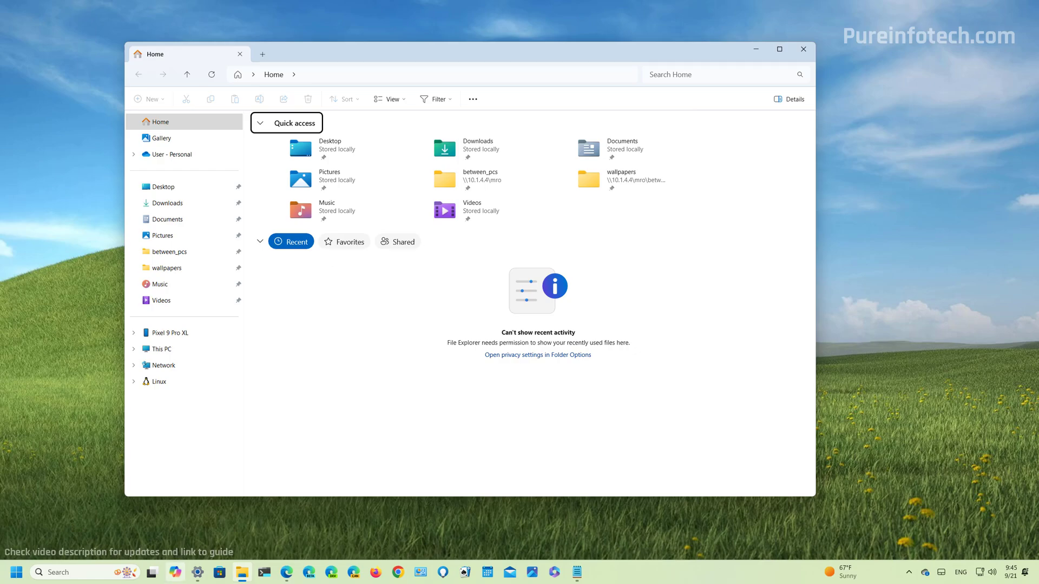
Step: Bring Settings back to Personalization > Colors and move the window aside to reveal File Explorer
{"action": "left_click", "coordinate": [198, 572]}
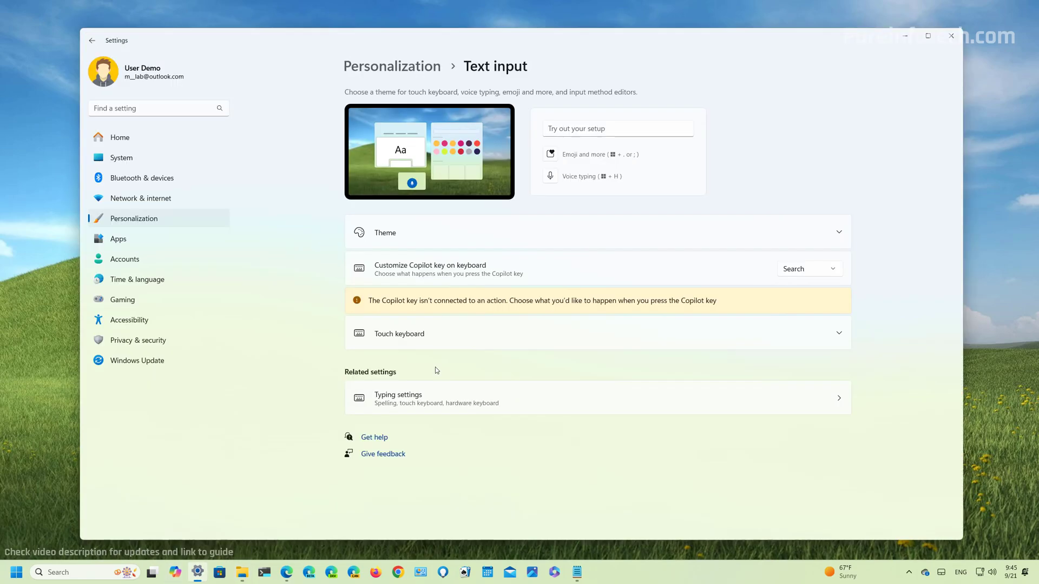
{"action": "left_click", "coordinate": [177, 224]}
{"action": "left_click", "coordinate": [455, 260]}
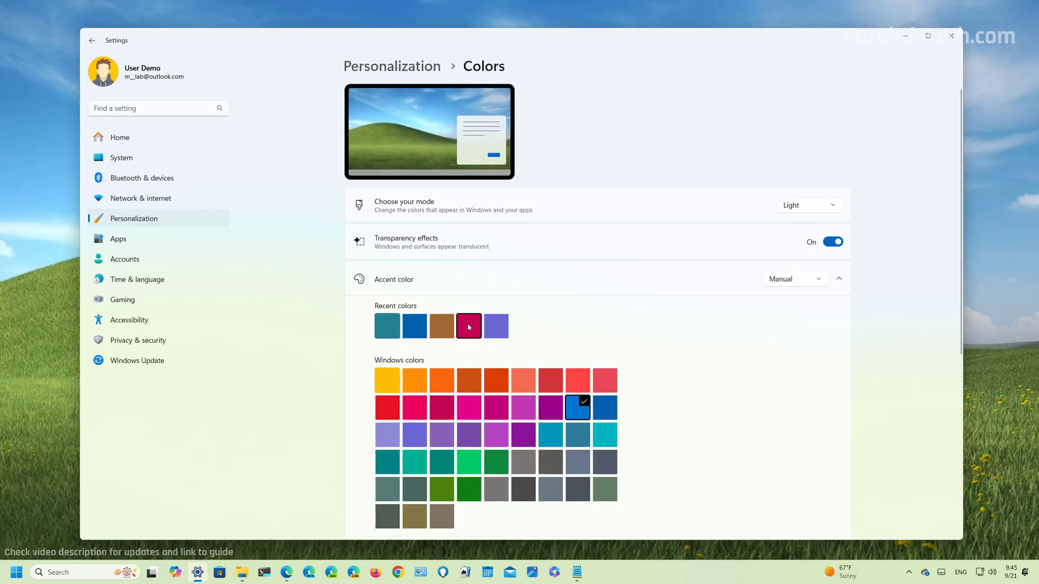
{"action": "left_click_drag", "start_coordinate": [590, 40], "coordinate": [545, 376]}
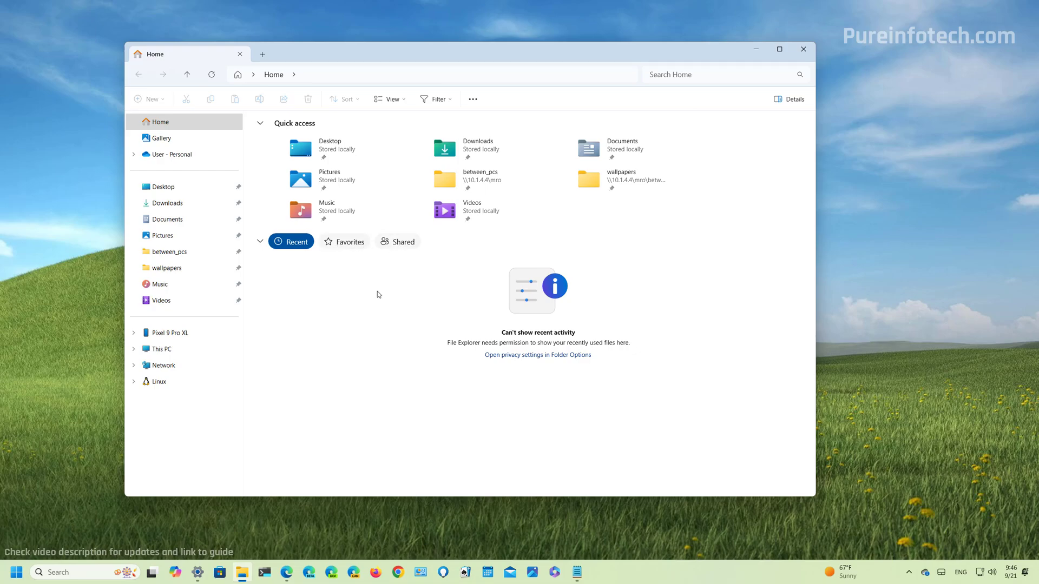
{"action": "left_click", "coordinate": [405, 244]}
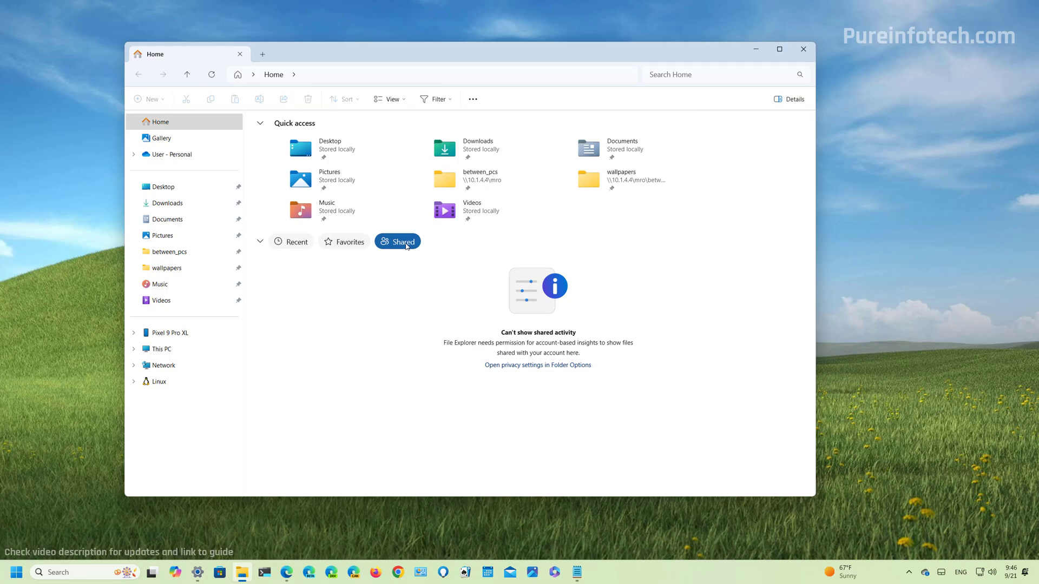
{"action": "left_click", "coordinate": [292, 242]}
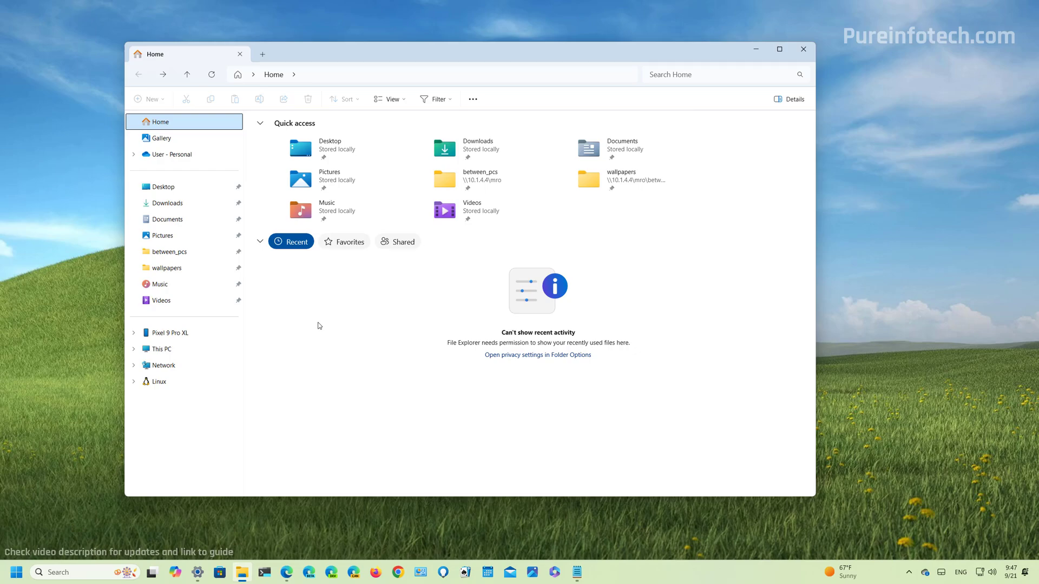
Step: Open the Downloads folder and show the context menu for mytext.txt
{"action": "left_click", "coordinate": [184, 204]}
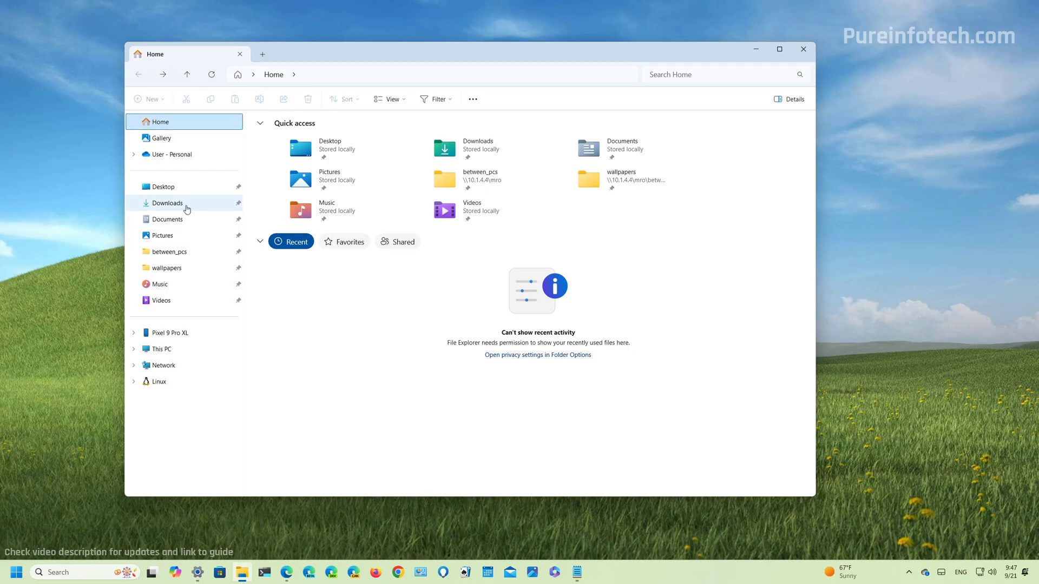
{"action": "right_click", "coordinate": [338, 168]}
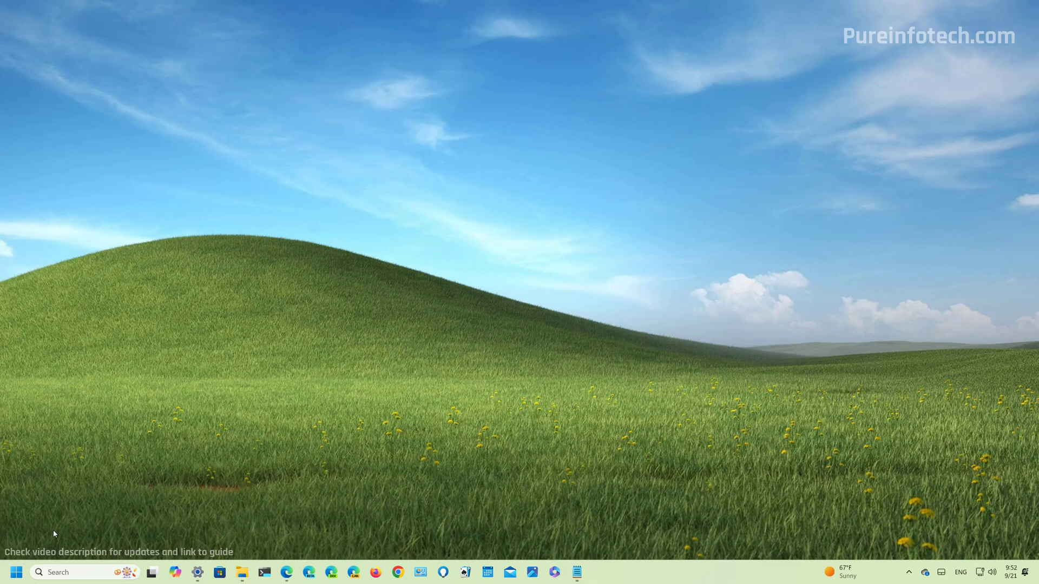
Step: Expand the Start menu account card and list the other user accounts
{"action": "left_click", "coordinate": [17, 573]}
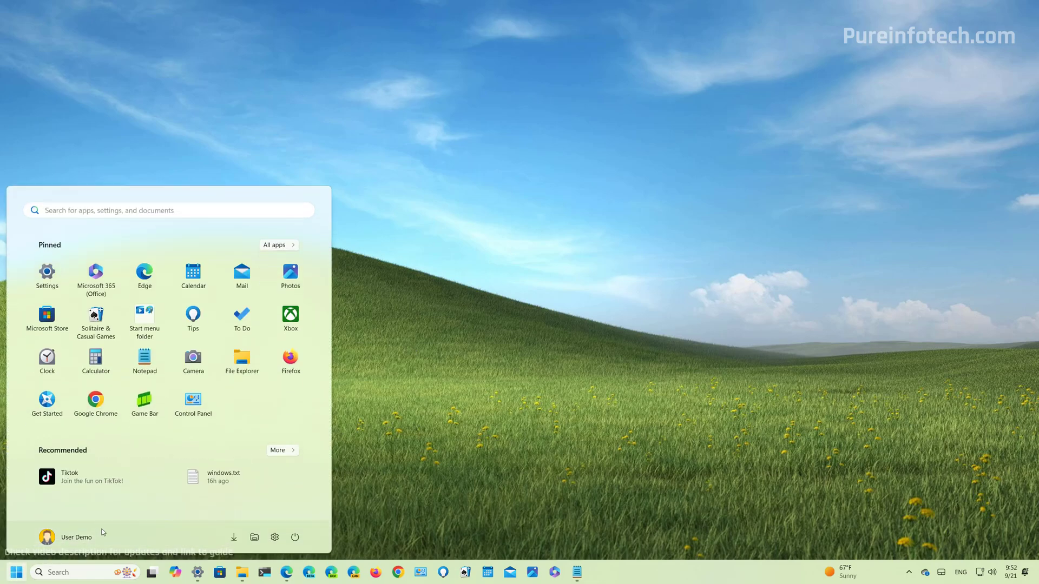
{"action": "left_click", "coordinate": [91, 541]}
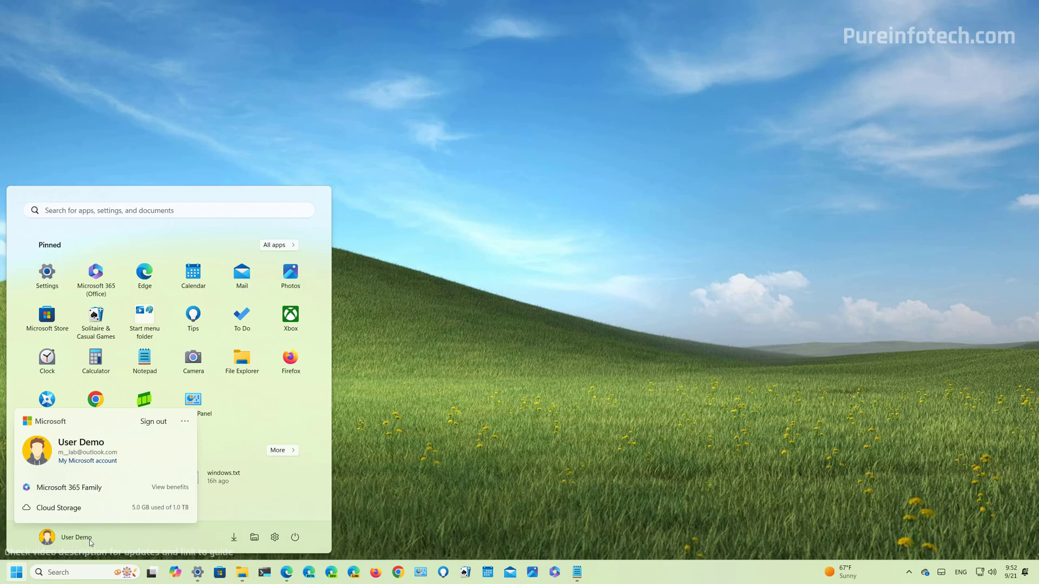
{"action": "left_click", "coordinate": [185, 422]}
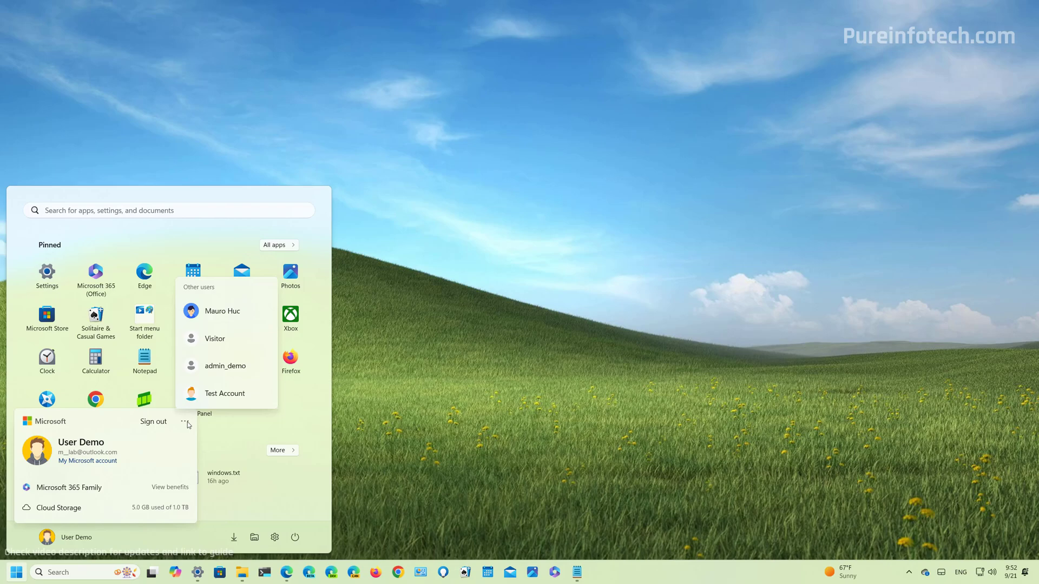
Step: Close the account flyout and show the context menu for the pinned Firefox tile
{"action": "left_click", "coordinate": [310, 428]}
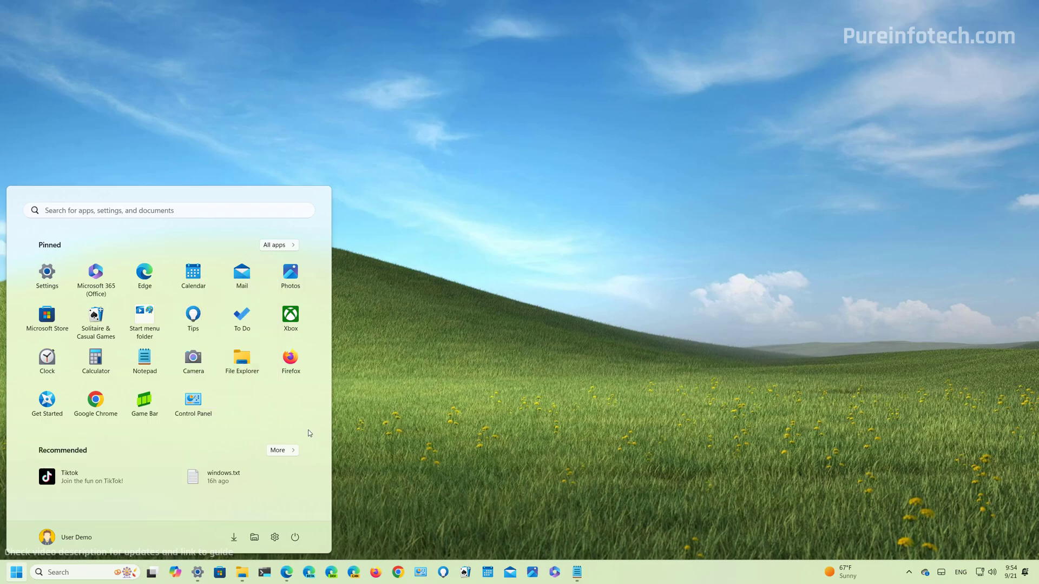
{"action": "right_click", "coordinate": [287, 367]}
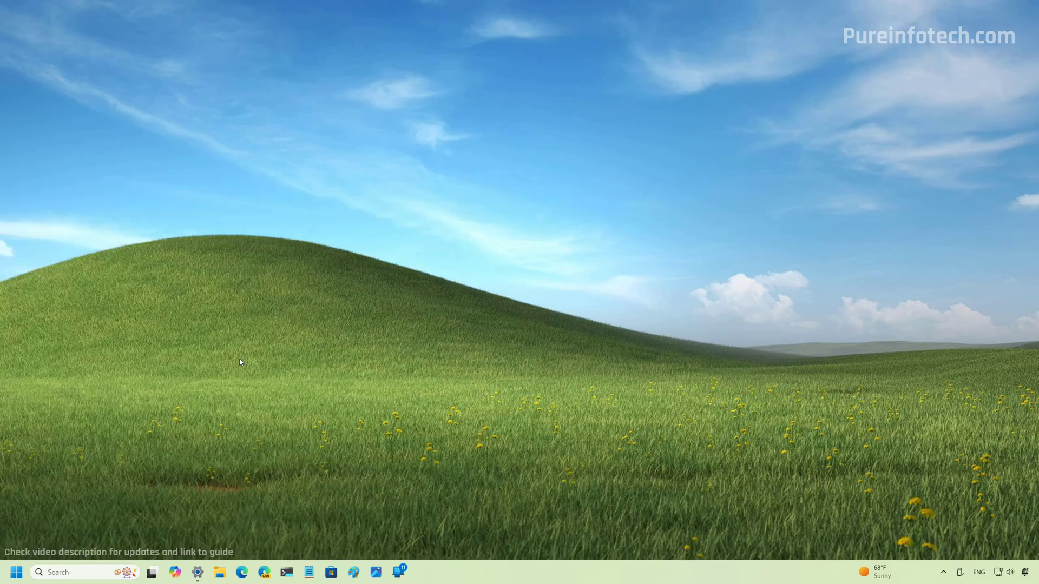
Step: Search for 'windows', filter to Documents, and preview Unnecessary Windows Programs.txt
{"action": "key", "text": "super"}
{"action": "type", "text": "w"}
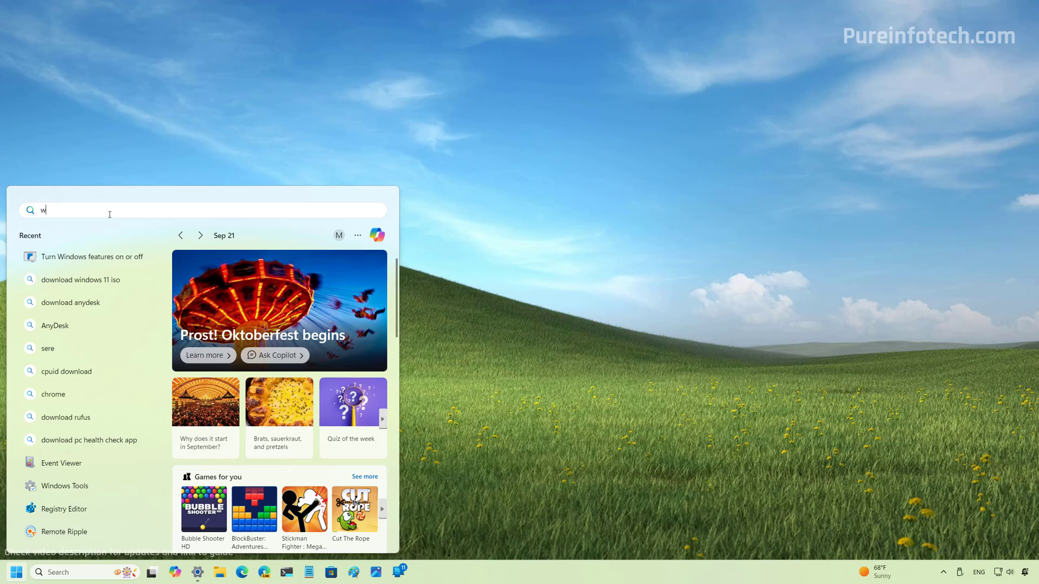
{"action": "type", "text": "indows"}
{"action": "left_click", "coordinate": [117, 235]}
{"action": "left_click", "coordinate": [174, 369]}
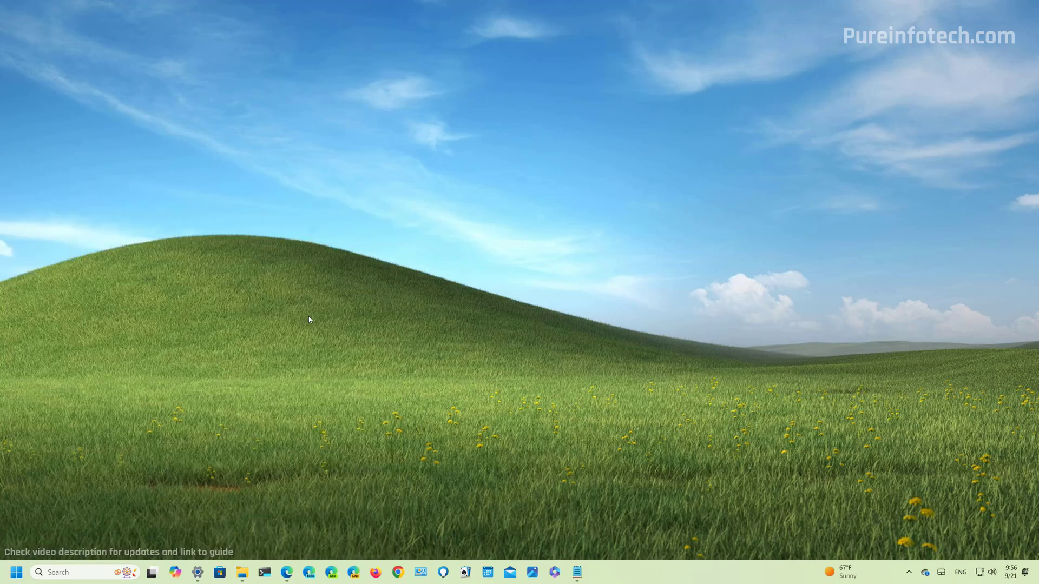
{"action": "left_click", "coordinate": [17, 572]}
{"action": "left_click", "coordinate": [297, 537]}
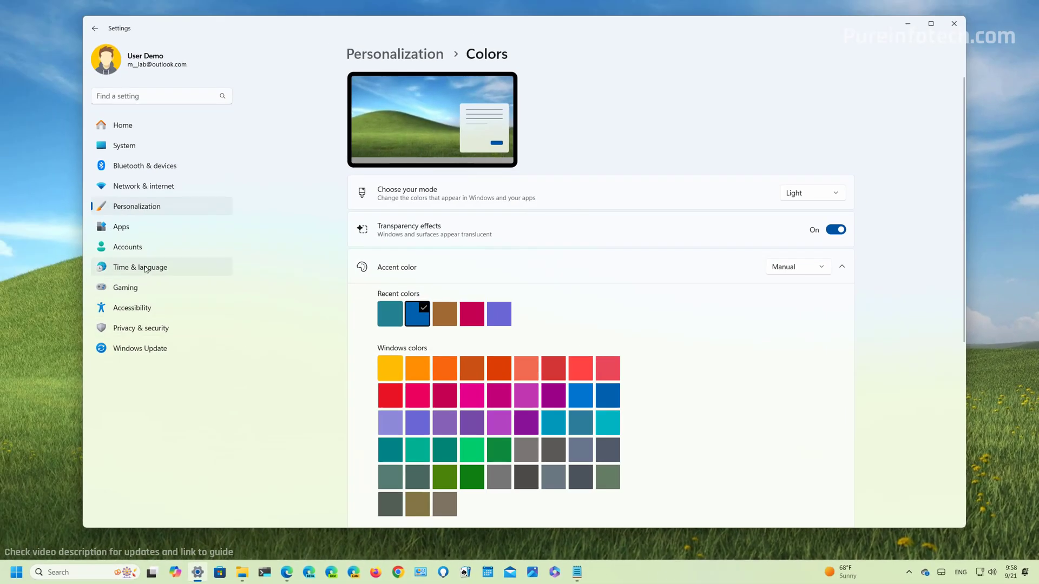
{"action": "left_click", "coordinate": [145, 269]}
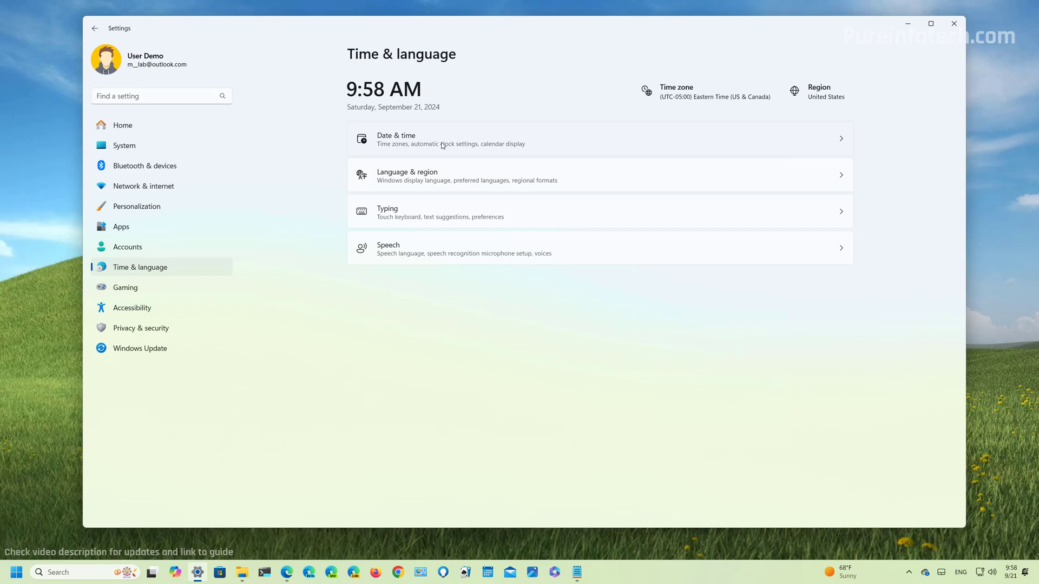
{"action": "left_click", "coordinate": [443, 141]}
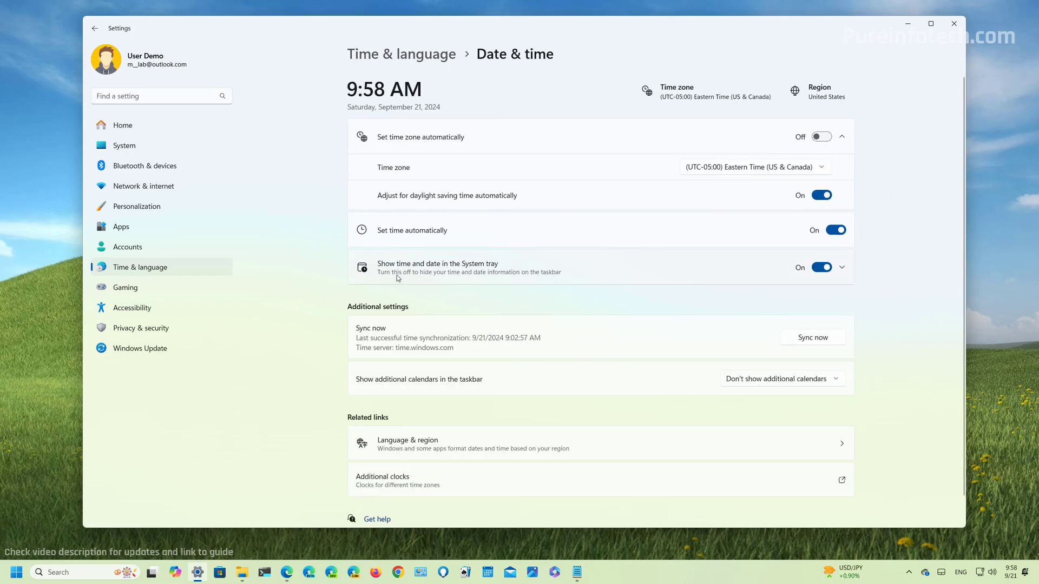
{"action": "left_click", "coordinate": [401, 273]}
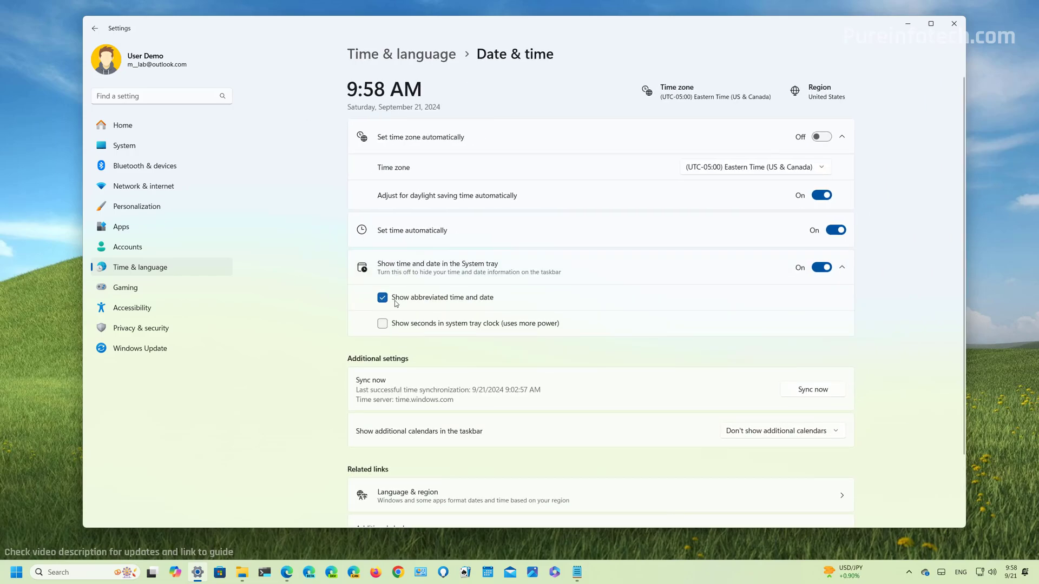
{"action": "left_click", "coordinate": [395, 301]}
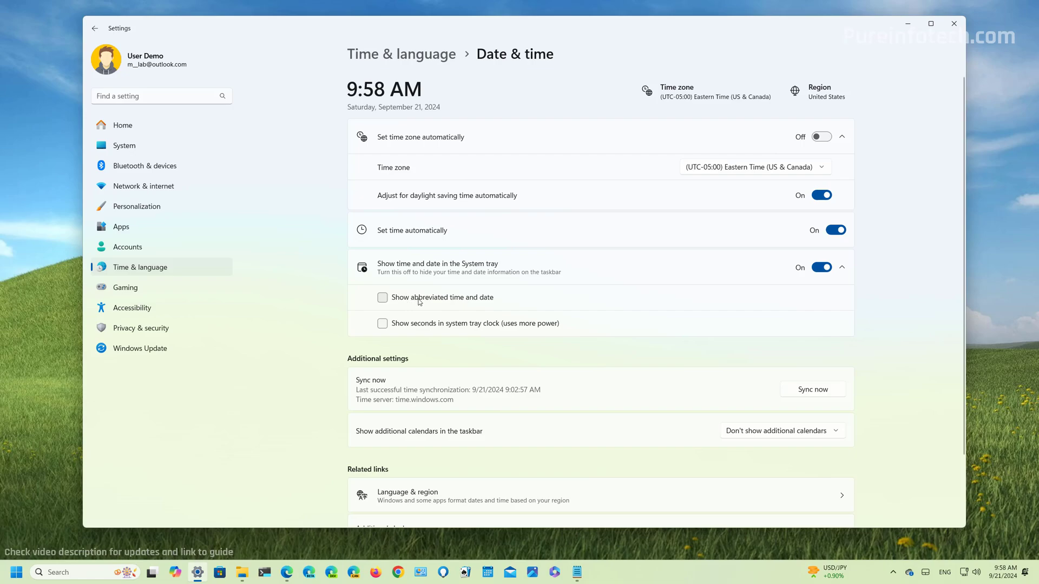
{"action": "left_click", "coordinate": [401, 302]}
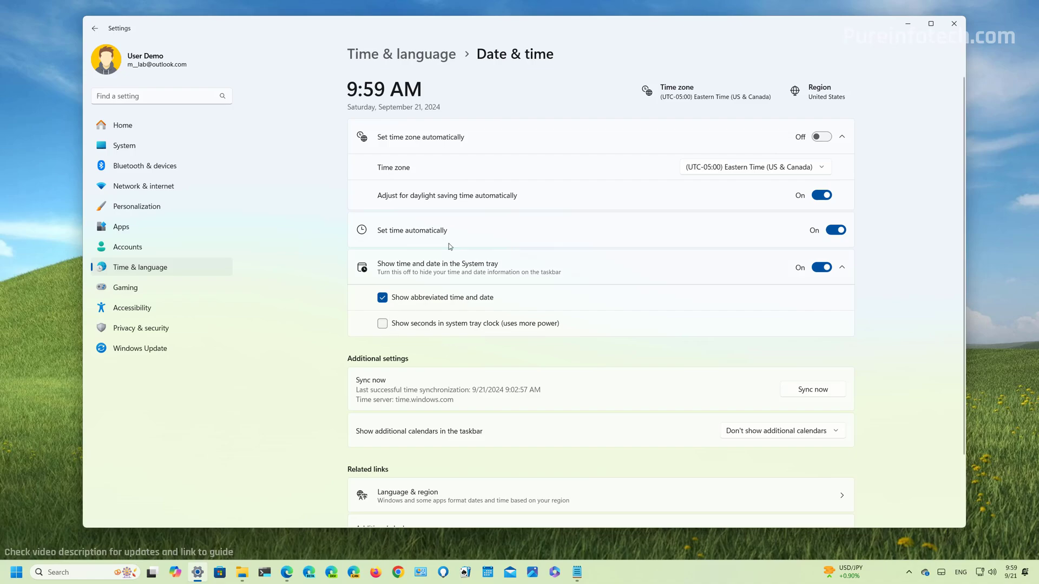
{"action": "left_click", "coordinate": [908, 24]}
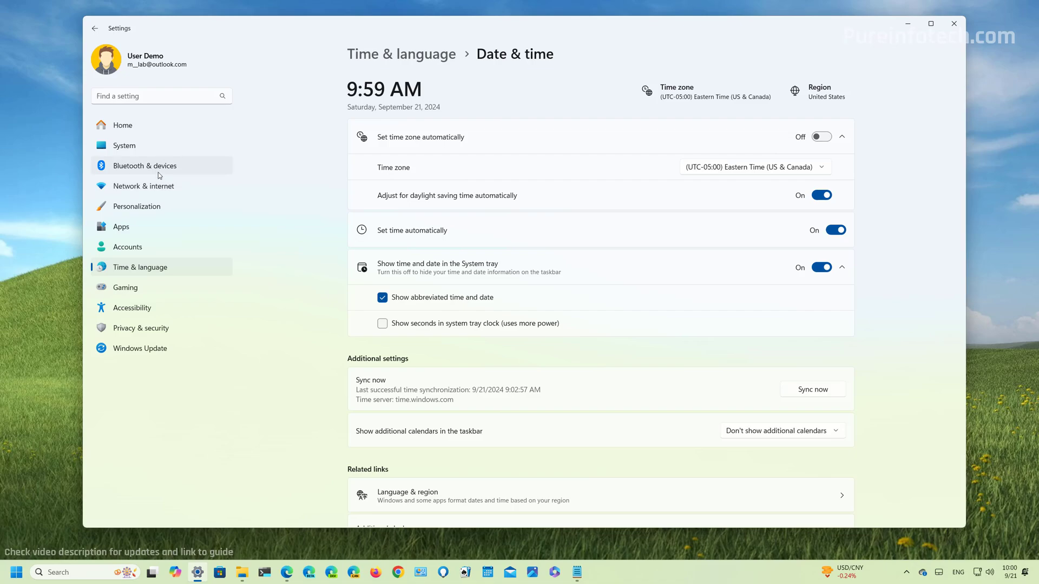
Step: Go to Bluetooth & devices > Touch and expand the Touch screen edge gestures options
{"action": "left_click", "coordinate": [157, 169]}
{"action": "scroll", "coordinate": [436, 349], "scroll_direction": "down", "scroll_amount": 3}
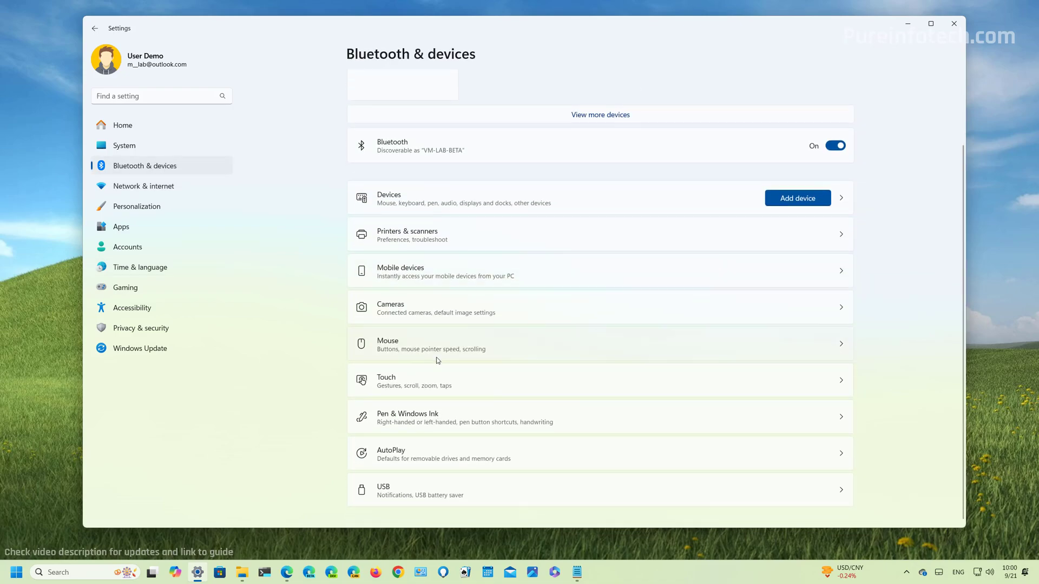
{"action": "left_click", "coordinate": [432, 382]}
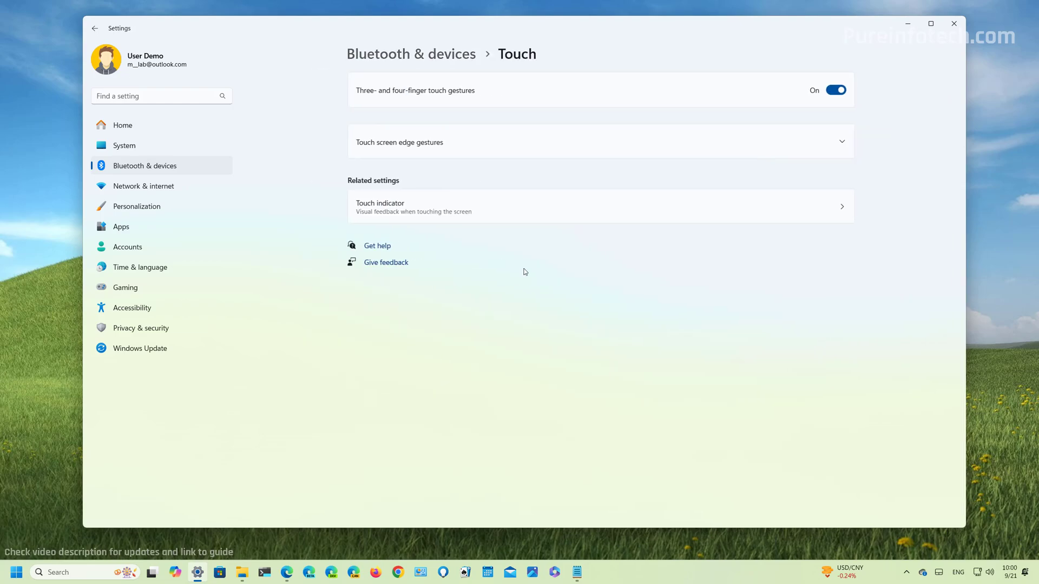
{"action": "left_click", "coordinate": [496, 141]}
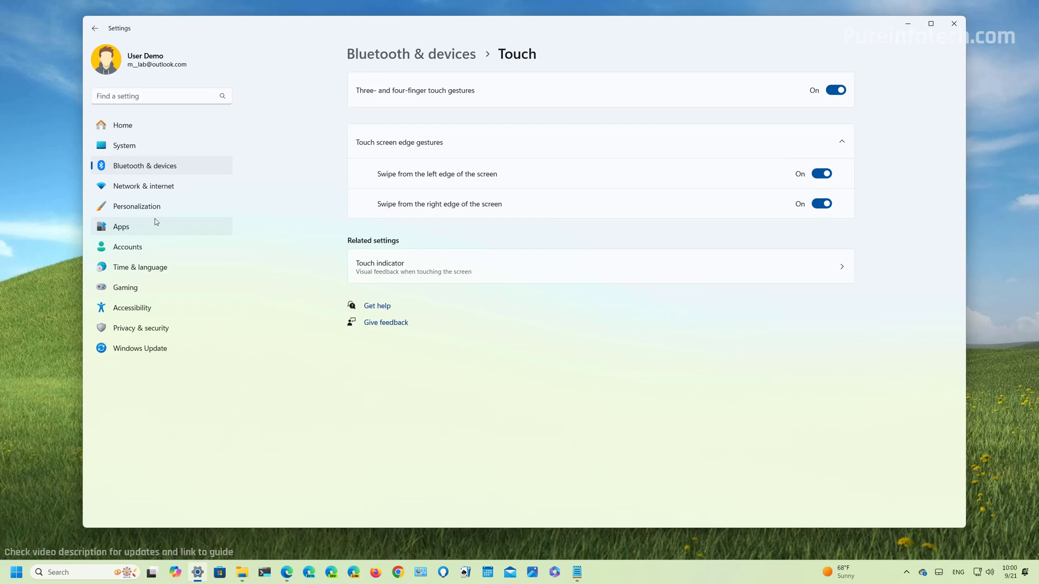
Step: Go to System > Notifications and scroll down to the notifications from apps list
{"action": "left_click", "coordinate": [131, 154]}
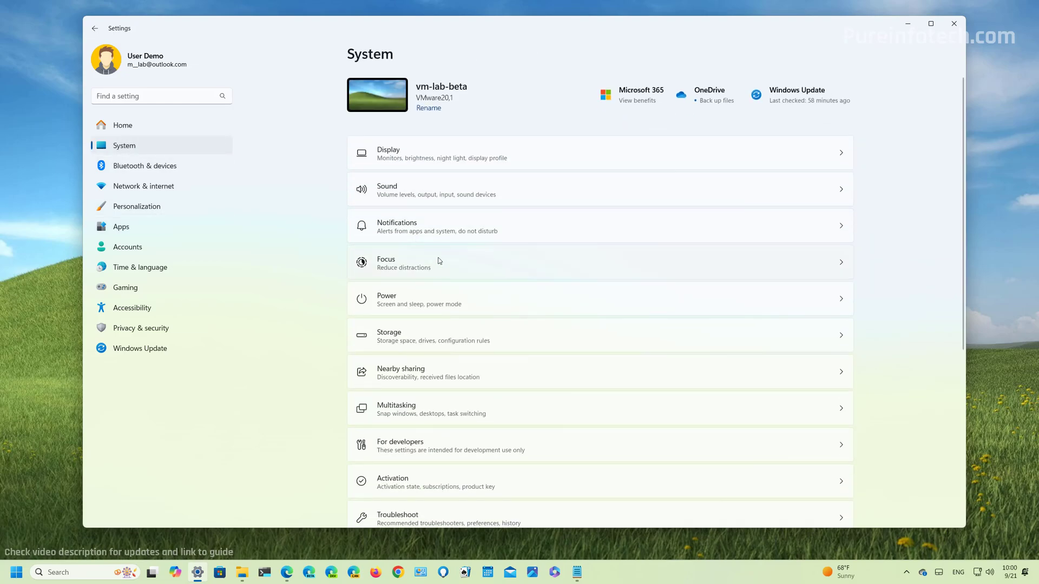
{"action": "left_click", "coordinate": [433, 229]}
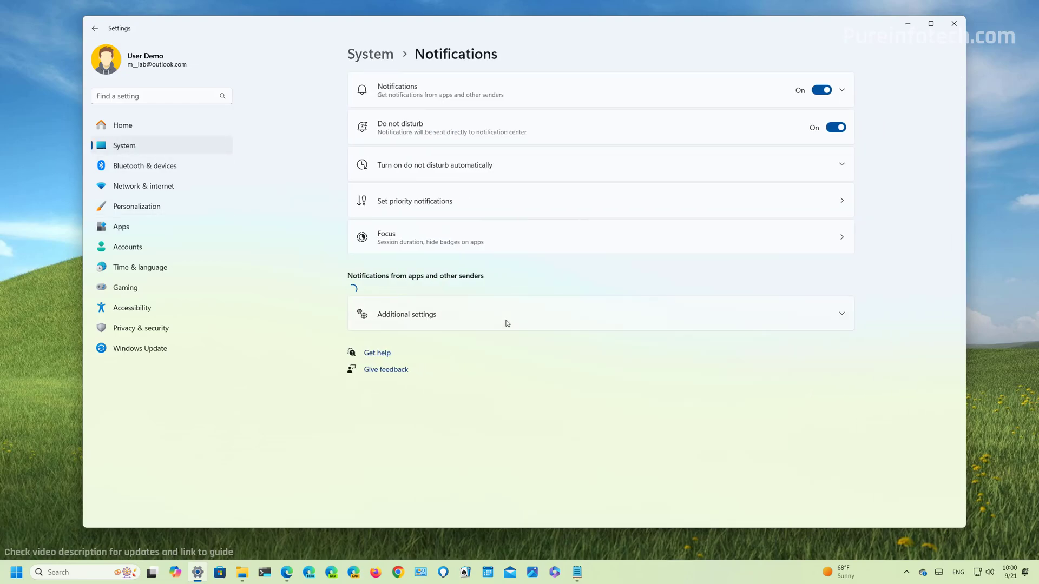
{"action": "scroll", "coordinate": [507, 323], "scroll_direction": "down", "scroll_amount": 10}
{"action": "scroll", "coordinate": [507, 323], "scroll_direction": "down", "scroll_amount": 7}
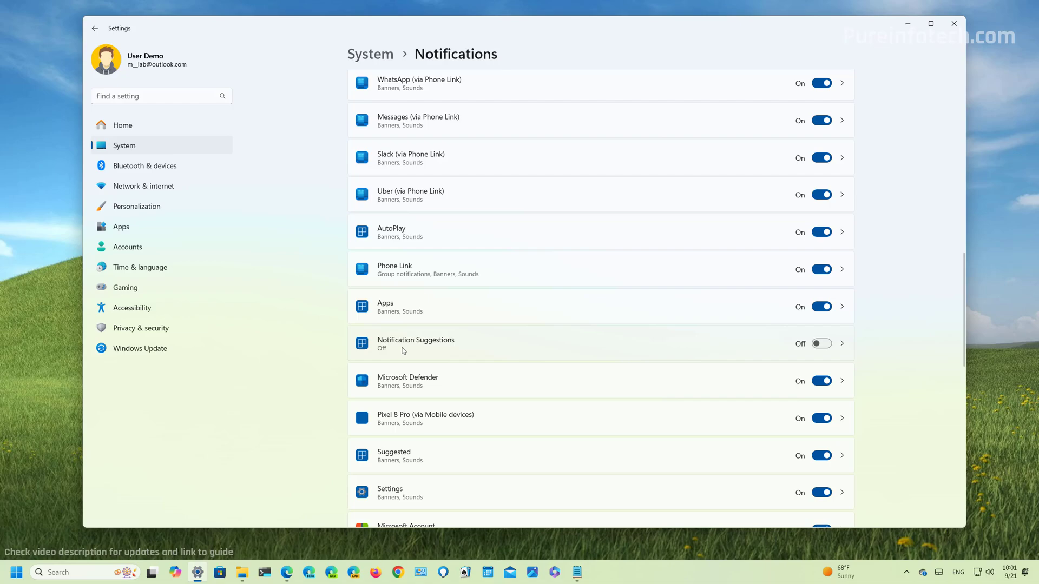
{"action": "scroll", "coordinate": [403, 350], "scroll_direction": "down", "scroll_amount": 1}
Step: Go to Windows Update's Delivery Optimization and expand Upload options and Activity monitor
{"action": "left_click", "coordinate": [140, 349]}
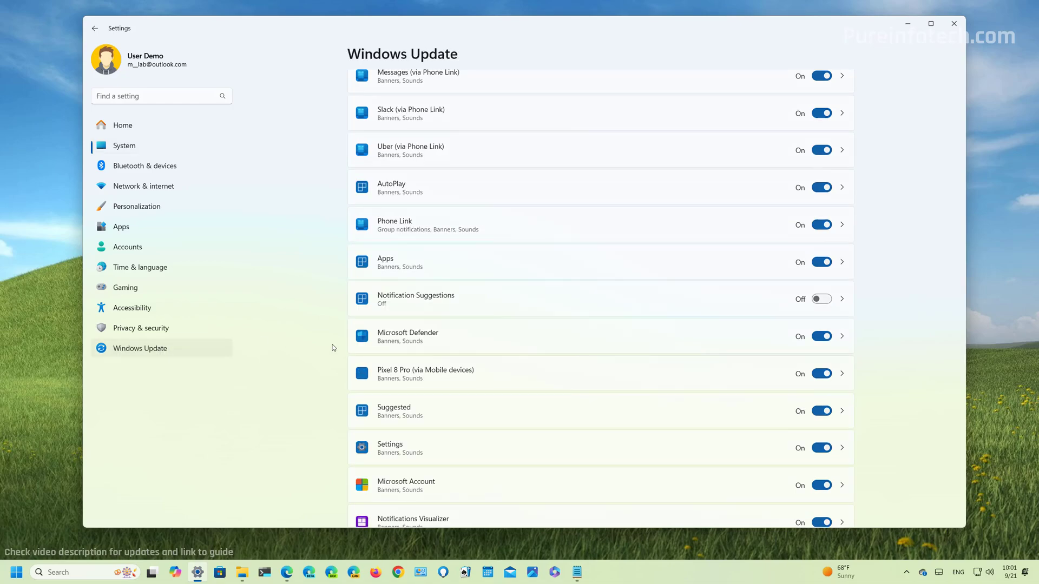
{"action": "left_click", "coordinate": [406, 346]}
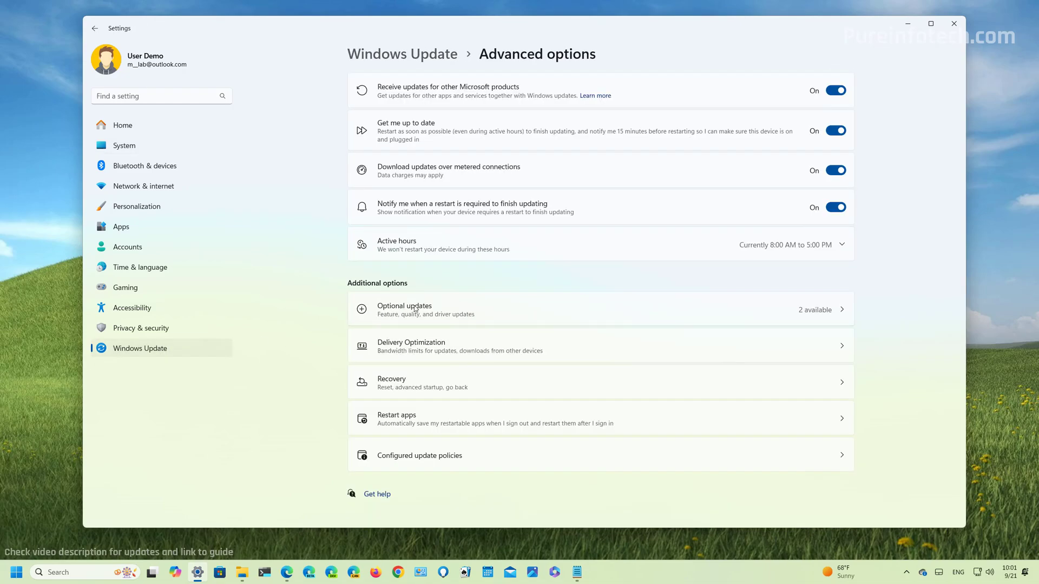
{"action": "left_click", "coordinate": [427, 351]}
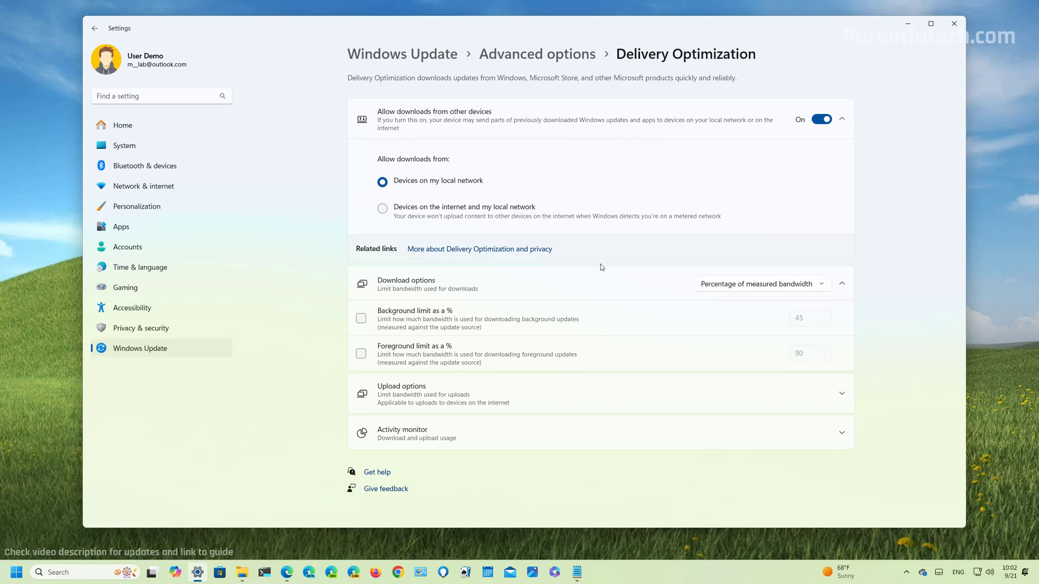
{"action": "left_click", "coordinate": [547, 394]}
{"action": "left_click", "coordinate": [551, 467]}
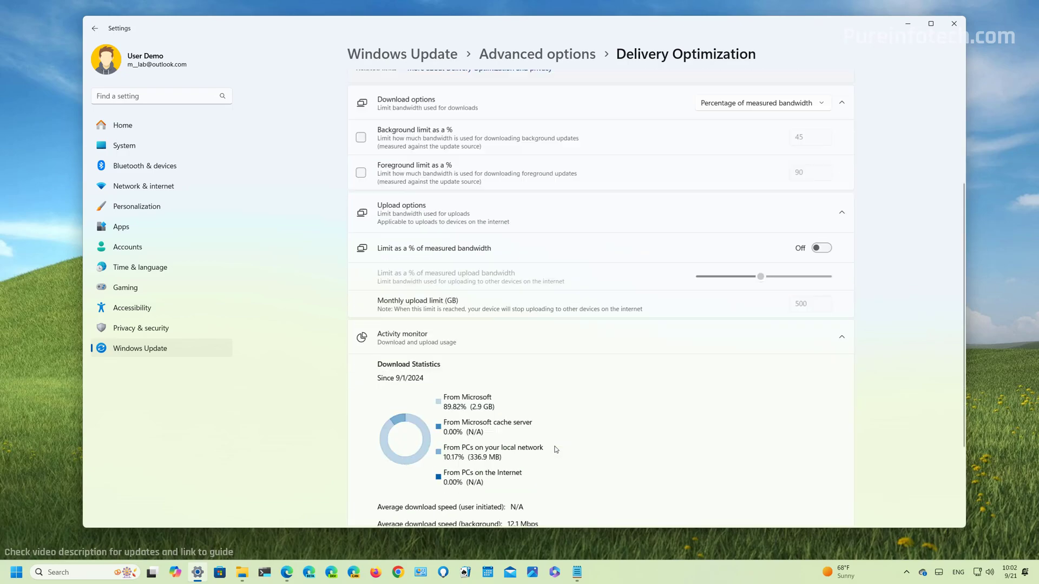
{"action": "scroll", "coordinate": [555, 450], "scroll_direction": "up", "scroll_amount": 5}
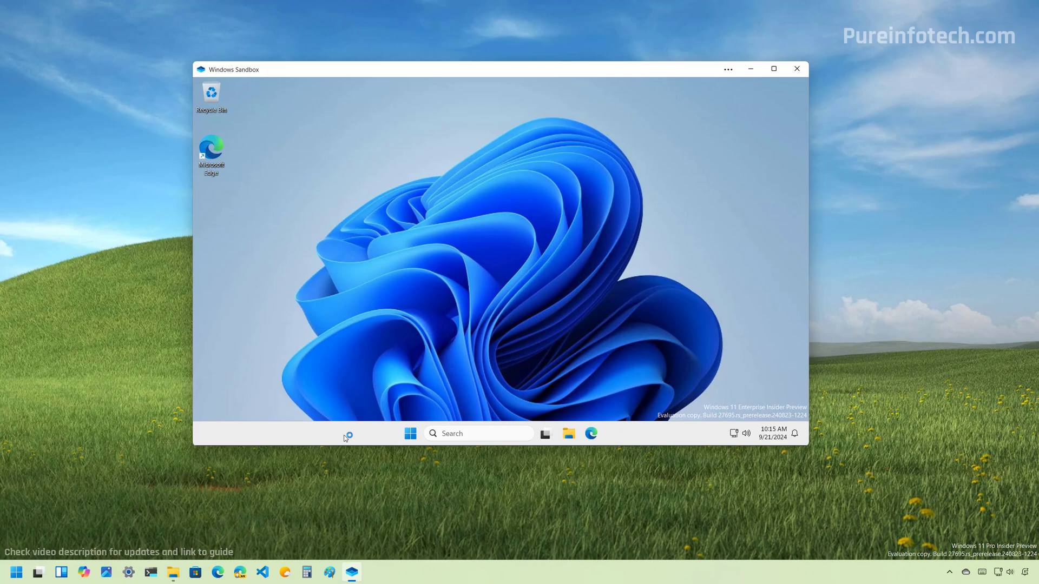
Step: View the Windows Sandbox menu's fullscreen and folder-sharing options
{"action": "left_click", "coordinate": [727, 69]}
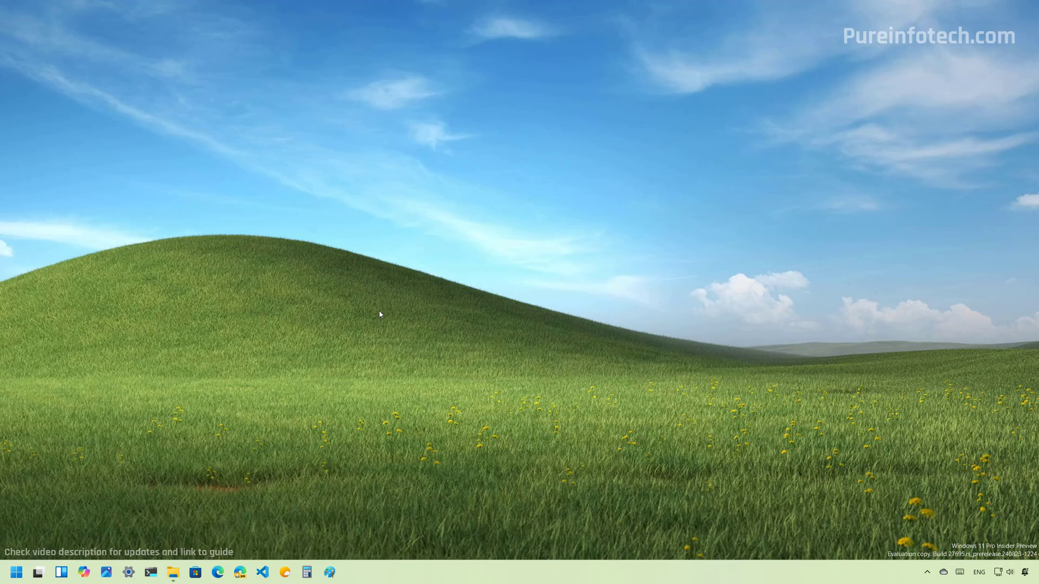
Step: Show the tsunami Wi-Fi network's password and QR code from its properties in Network & internet
{"action": "left_click", "coordinate": [128, 572]}
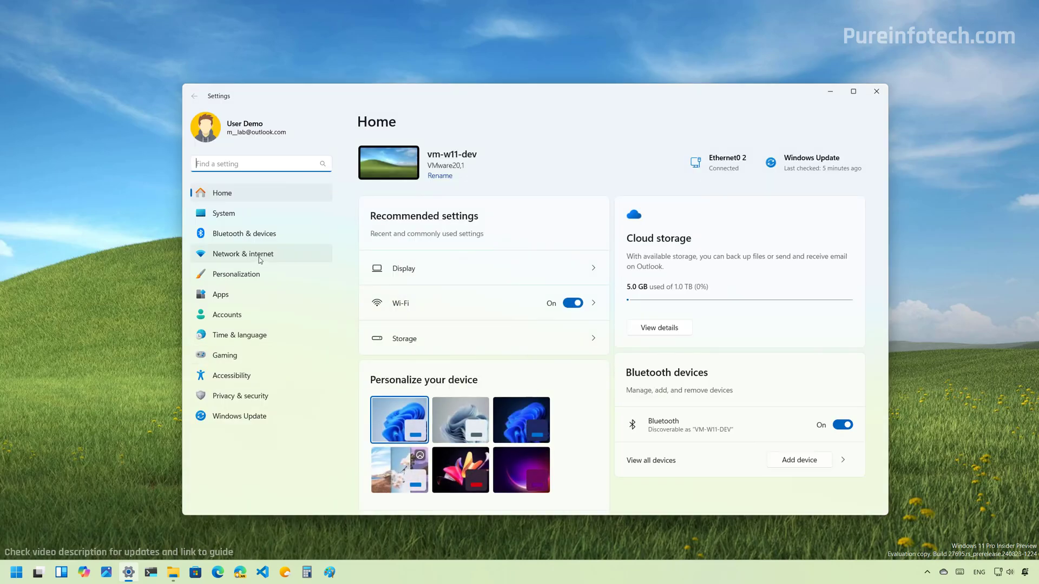
{"action": "left_click", "coordinate": [260, 259]}
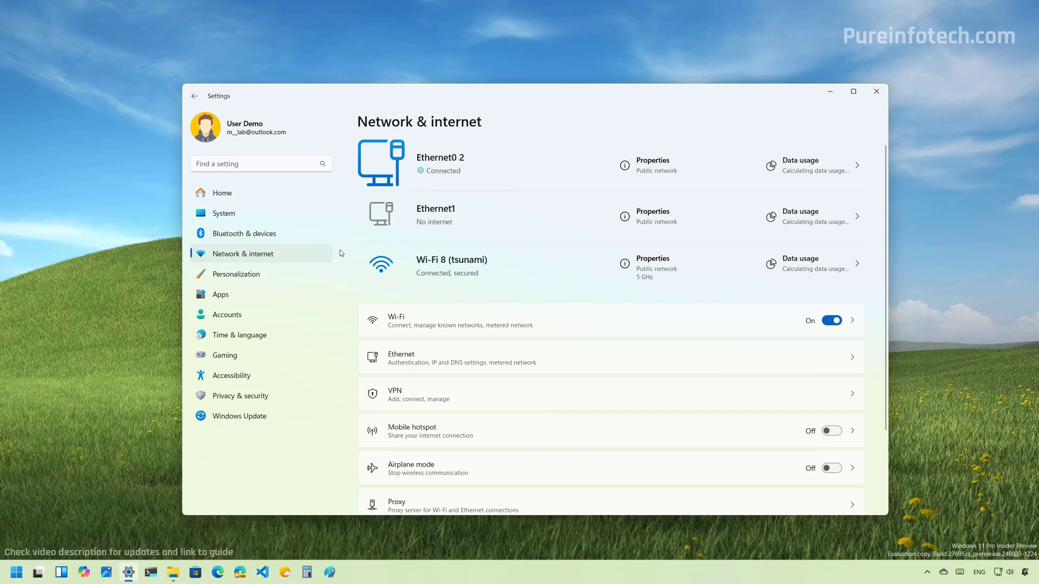
{"action": "left_click", "coordinate": [442, 317]}
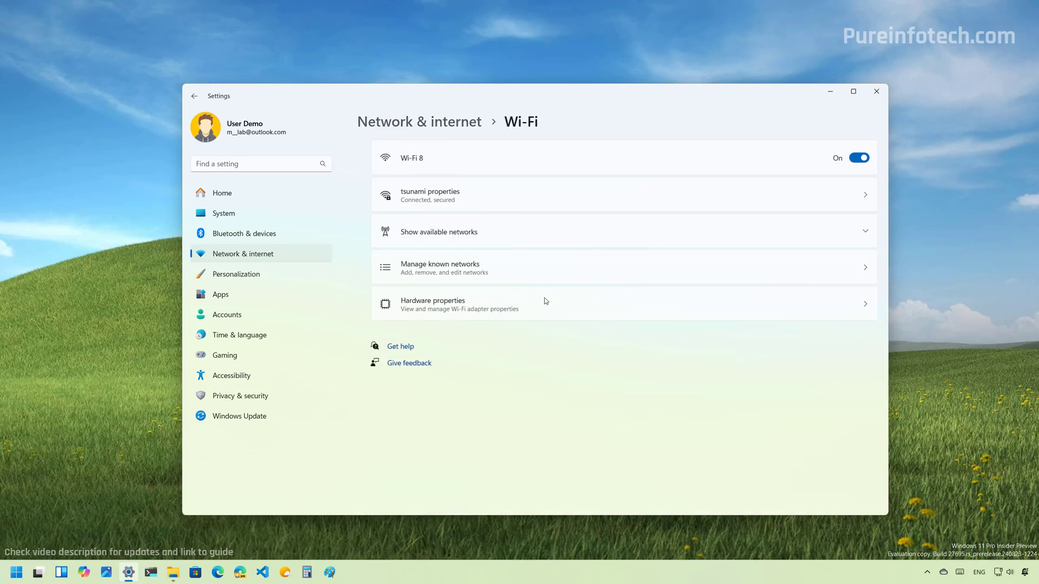
{"action": "left_click", "coordinate": [495, 200]}
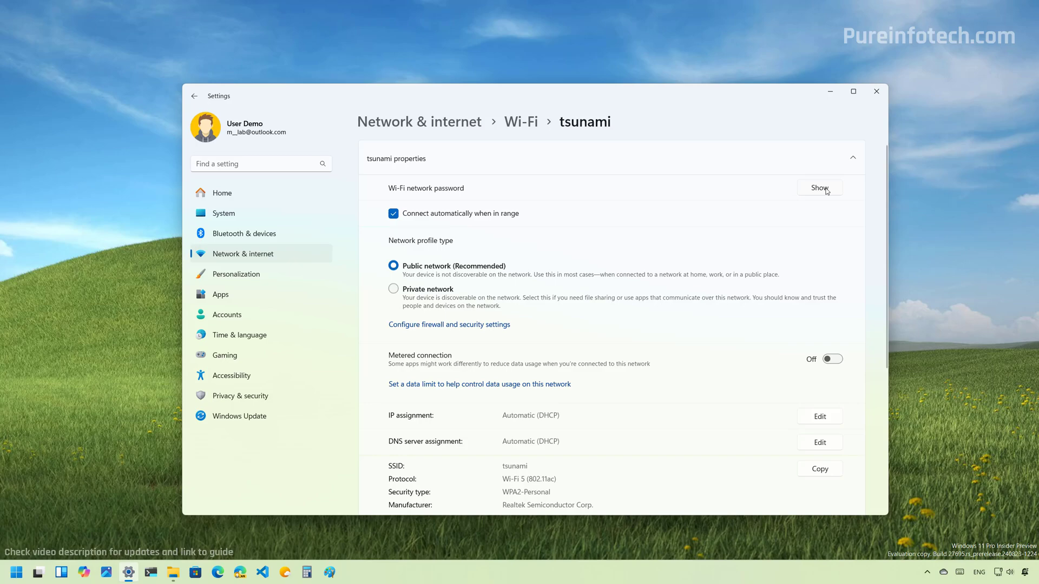
{"action": "left_click", "coordinate": [826, 191]}
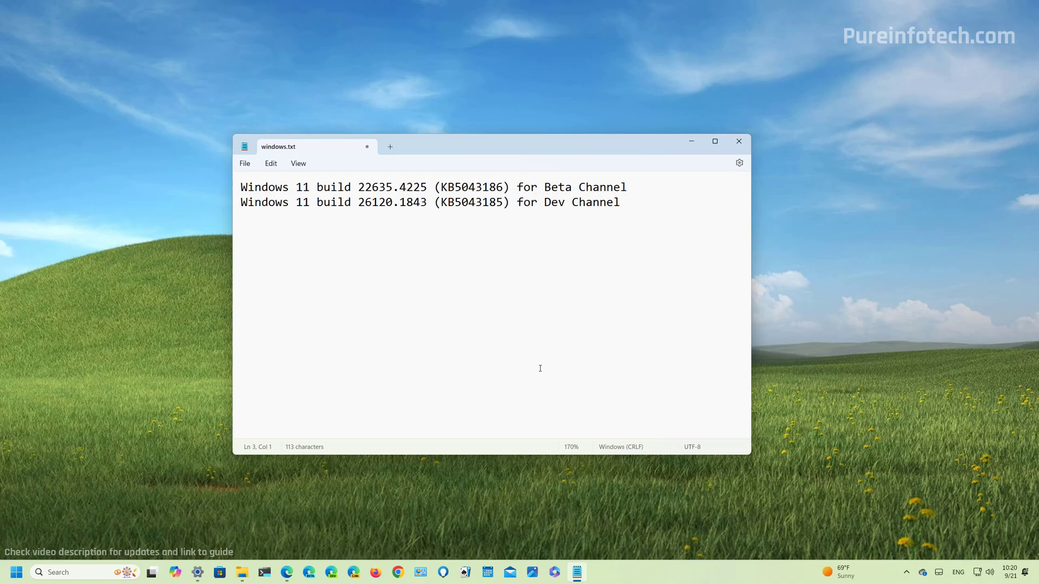
Step: Minimise the Notepad window holding windows.txt
{"action": "left_click", "coordinate": [691, 144]}
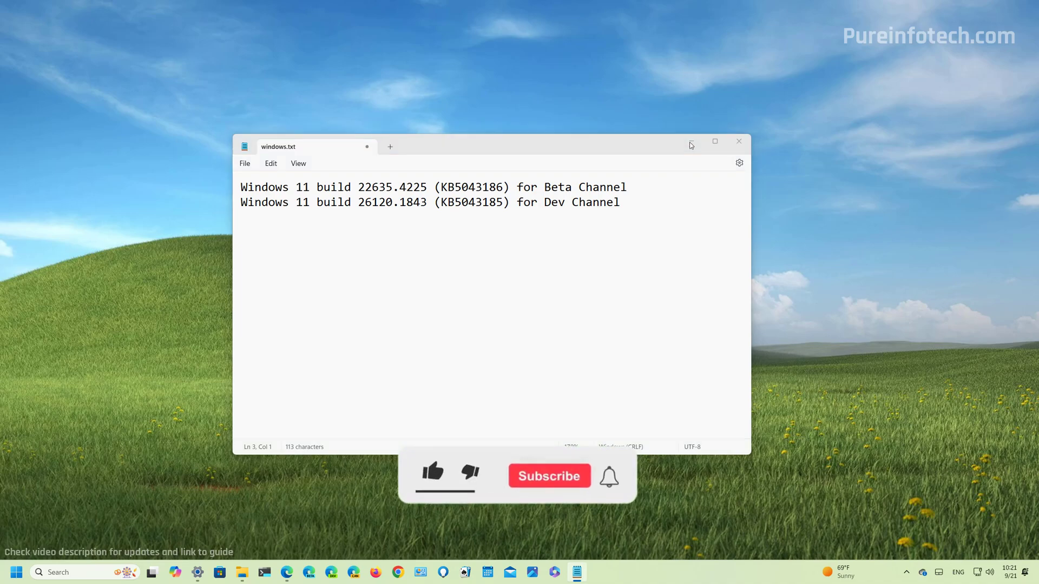